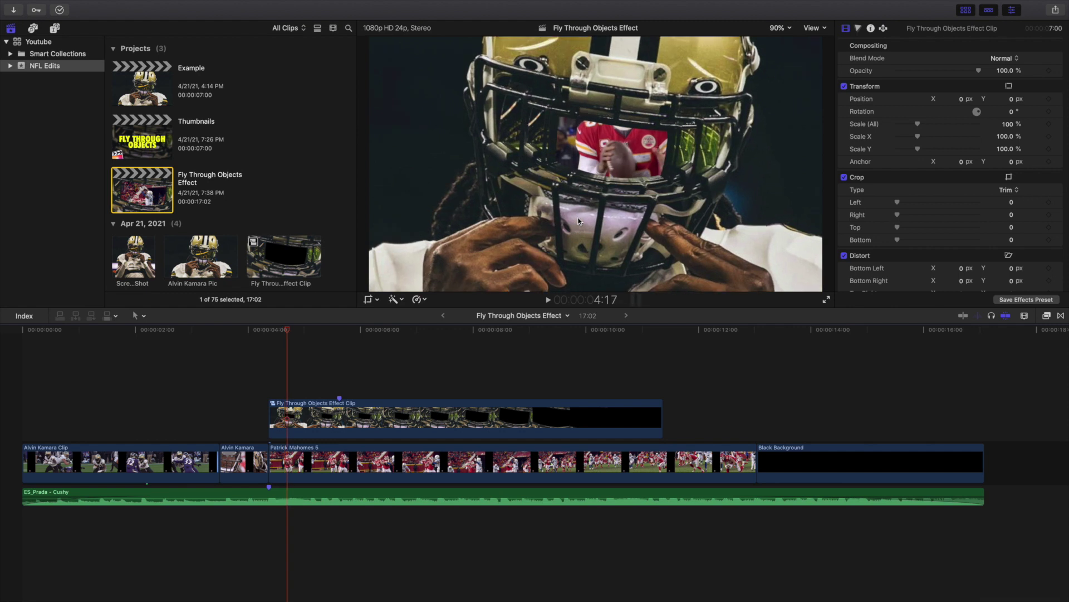
# - Examine the finished fly-through-the-helmet transition frame by frame in the Fly Through Objects Effect timeline, finishing back at the start
pyautogui.press('Right')
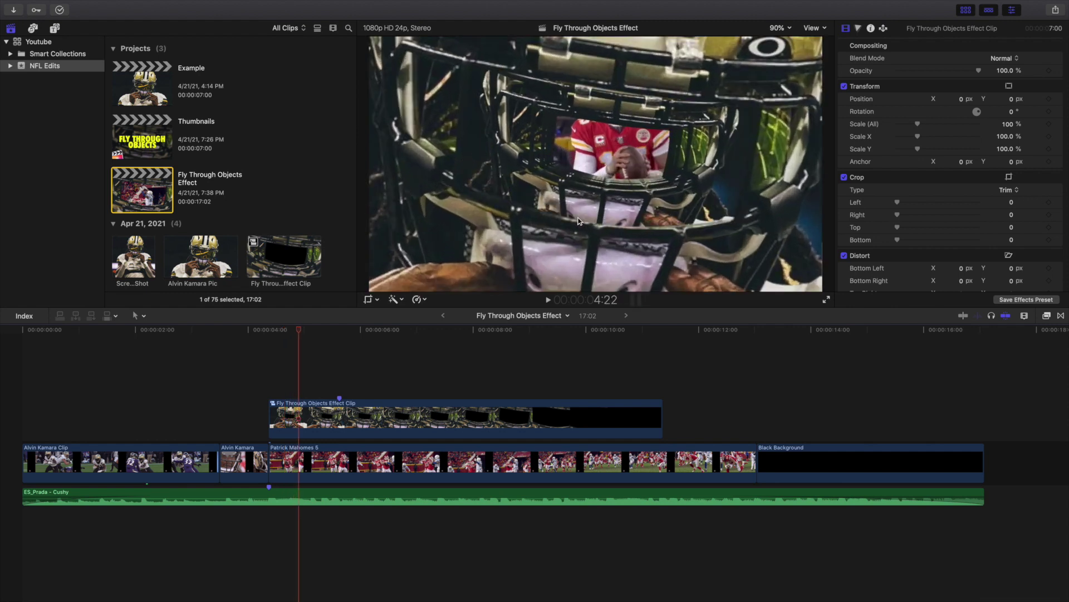
pyautogui.press('Right')
pyautogui.press('Right')
pyautogui.press('Right')
pyautogui.press('Right')
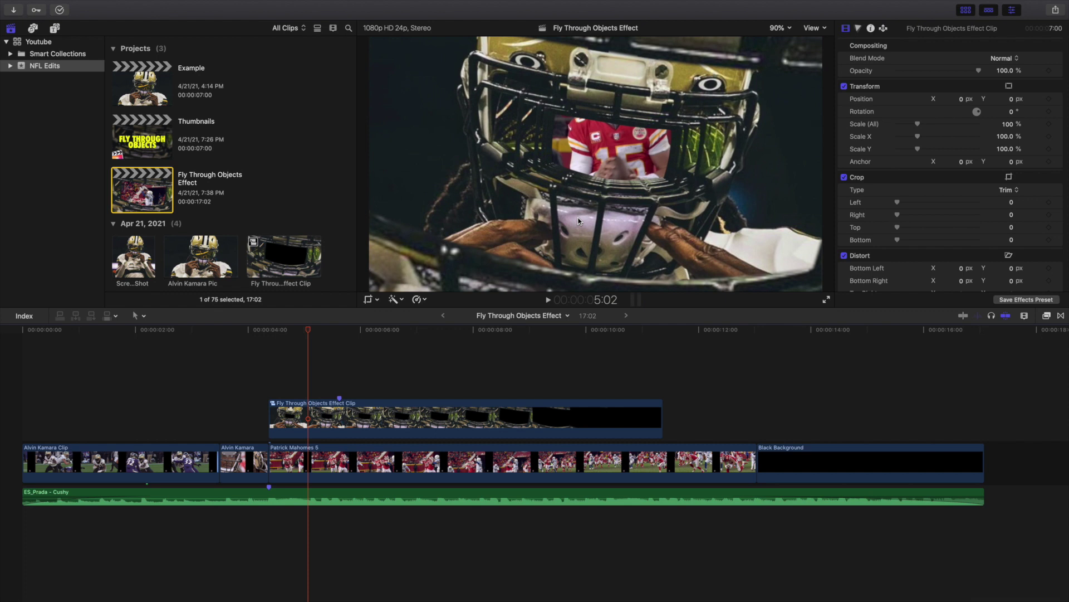
pyautogui.press('Left')
pyautogui.press('Left')
pyautogui.press('Left')
pyautogui.press('Left')
pyautogui.press('Left')
pyautogui.press('Left')
pyautogui.press('Left')
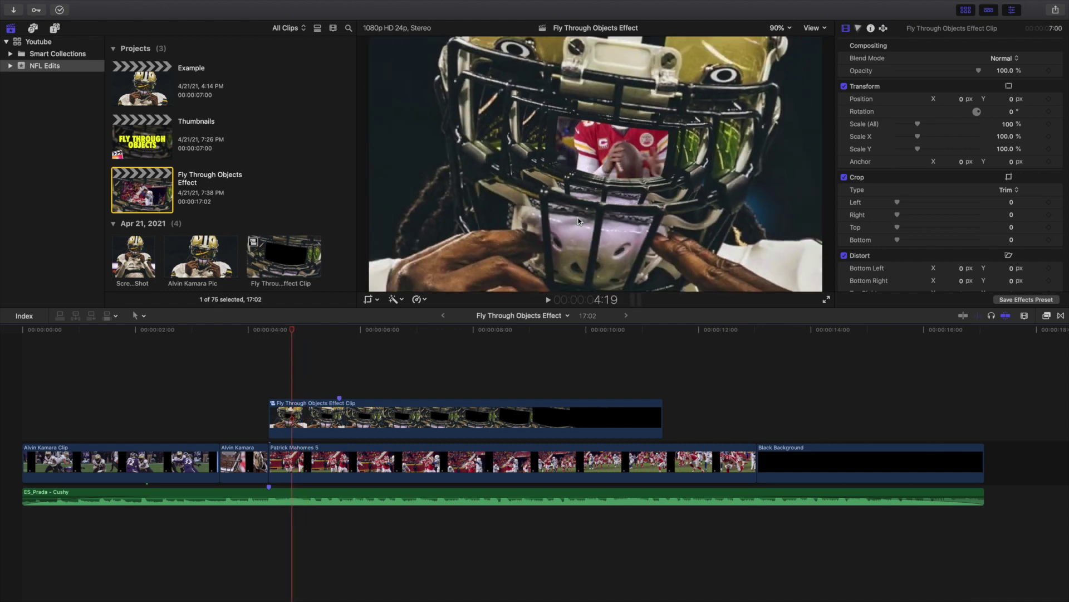
pyautogui.press('Right')
pyautogui.press('Right')
pyautogui.press('Right')
pyautogui.press('Right')
pyautogui.press('Right')
pyautogui.press('Right')
pyautogui.press('Right')
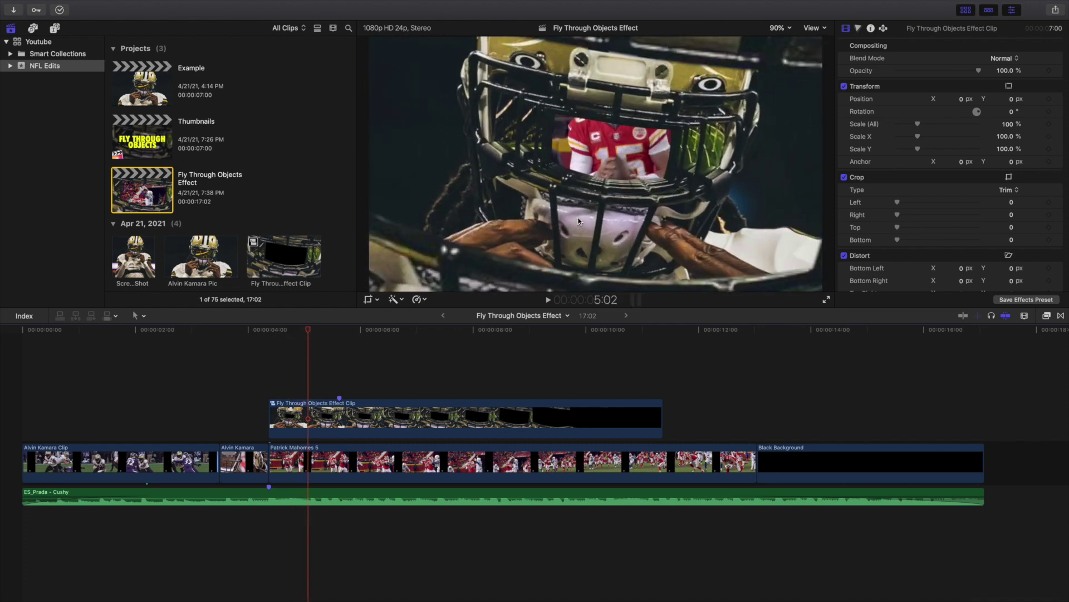
pyautogui.press('Right')
pyautogui.press('Right')
pyautogui.press('Right')
pyautogui.press('Right')
pyautogui.press('Right')
pyautogui.press('Right')
pyautogui.press('Right')
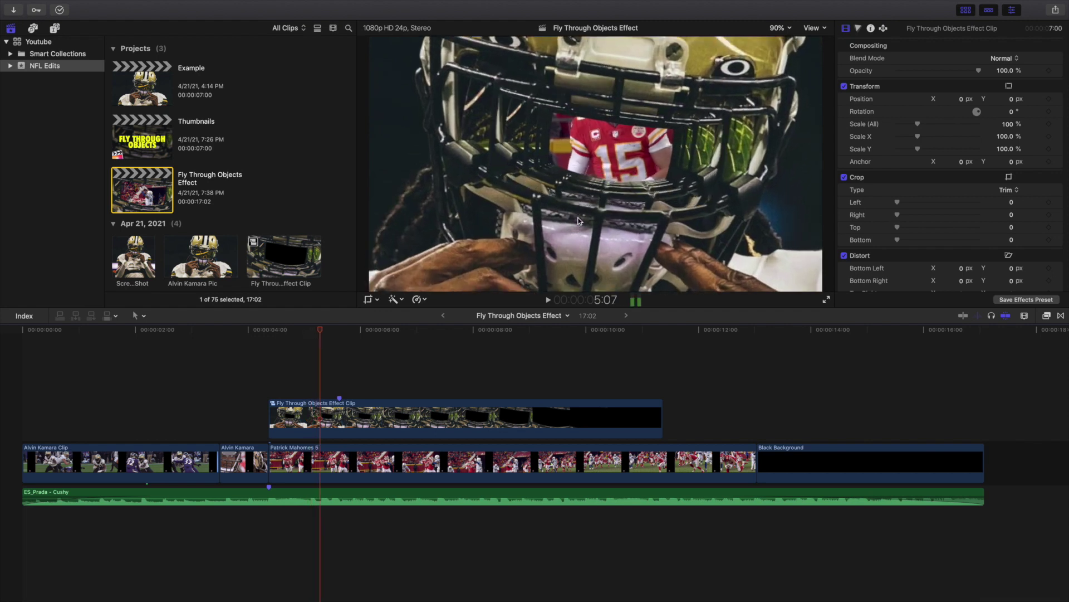
pyautogui.press('Right')
pyautogui.press('Right')
pyautogui.press('Right')
pyautogui.press('Right')
pyautogui.press('Right')
pyautogui.press('Right')
pyautogui.press('Right')
pyautogui.press('Right')
pyautogui.press('Right')
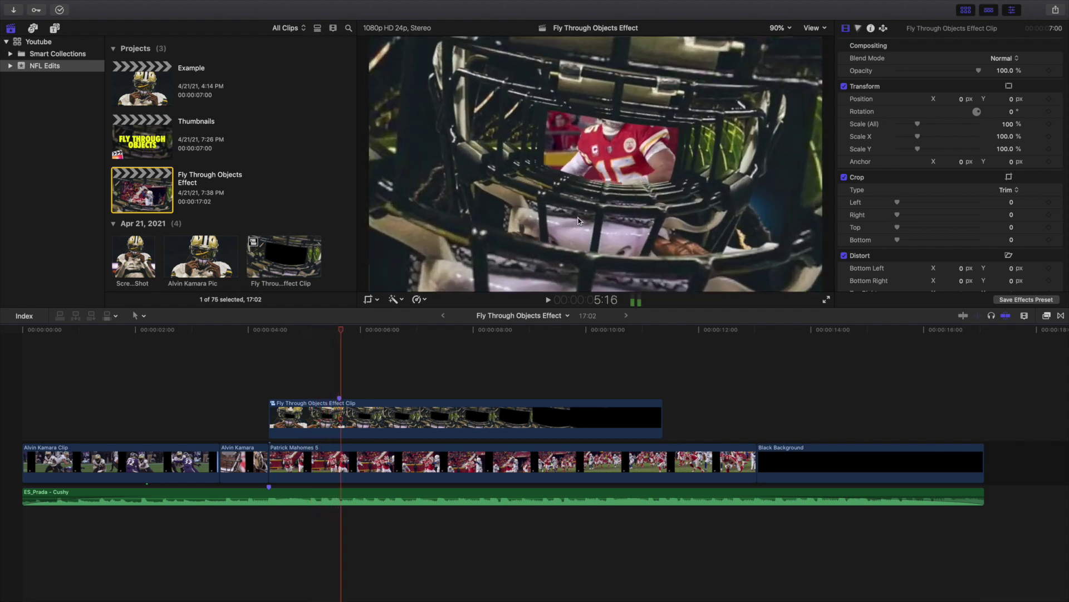
pyautogui.press('Right')
pyautogui.press('Right')
pyautogui.press('Right')
pyautogui.press('Right')
pyautogui.press('Right')
pyautogui.press('Right')
pyautogui.press('Right')
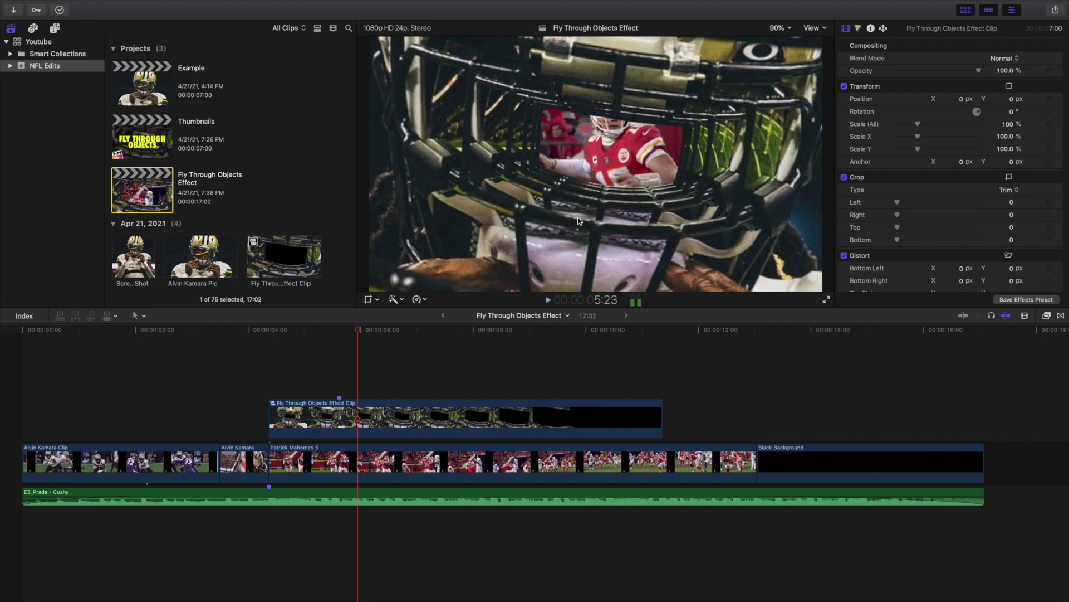
pyautogui.press('Right')
pyautogui.press('Right')
pyautogui.press('Right')
pyautogui.press('Right')
pyautogui.press('Right')
pyautogui.press('Right')
pyautogui.press('Right')
pyautogui.press('Right')
pyautogui.press('Right')
pyautogui.press('Right')
pyautogui.press('Right')
pyautogui.press('Right')
pyautogui.press('Right')
pyautogui.press('Right')
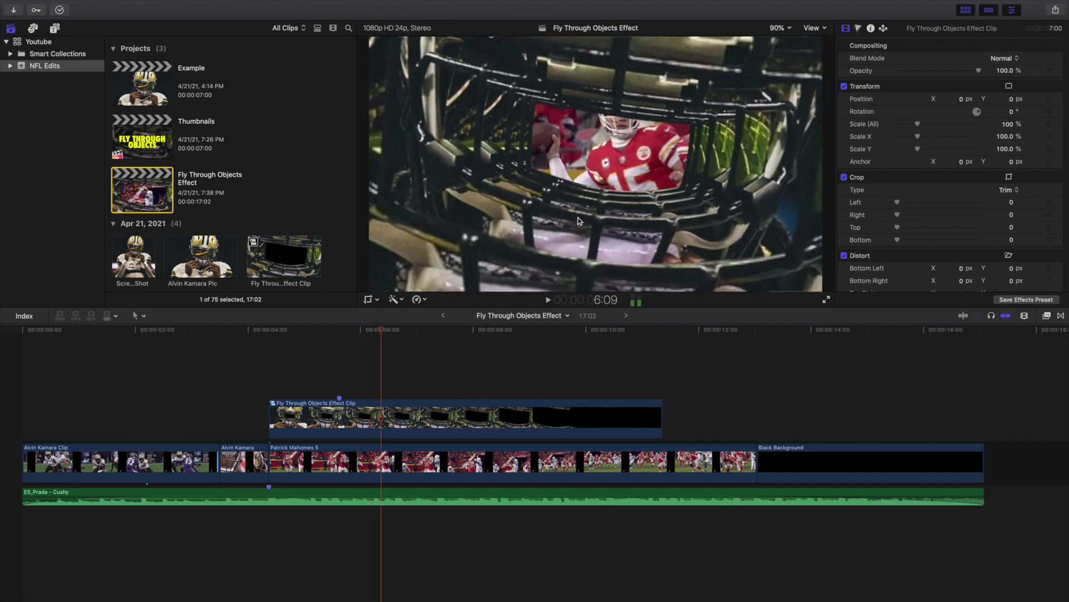
pyautogui.press('Right')
pyautogui.press('Right')
pyautogui.press('Right')
pyautogui.press('Right')
pyautogui.press('Right')
pyautogui.press('Right')
pyautogui.press('Right')
pyautogui.press('Right')
pyautogui.press('Right')
pyautogui.press('Right')
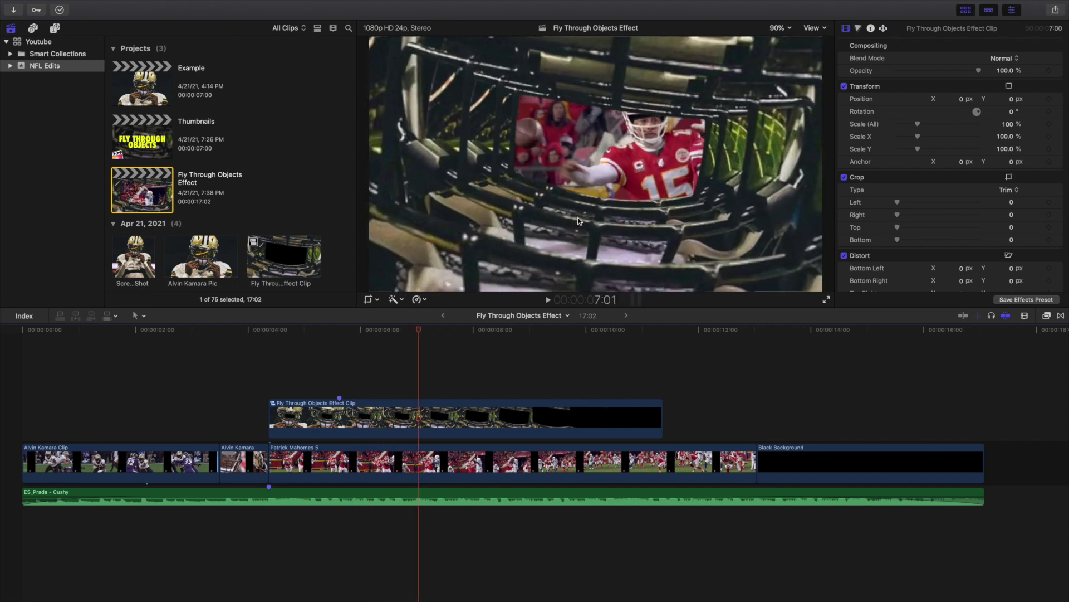
pyautogui.press('Right')
pyautogui.press('Right')
pyautogui.press('Right')
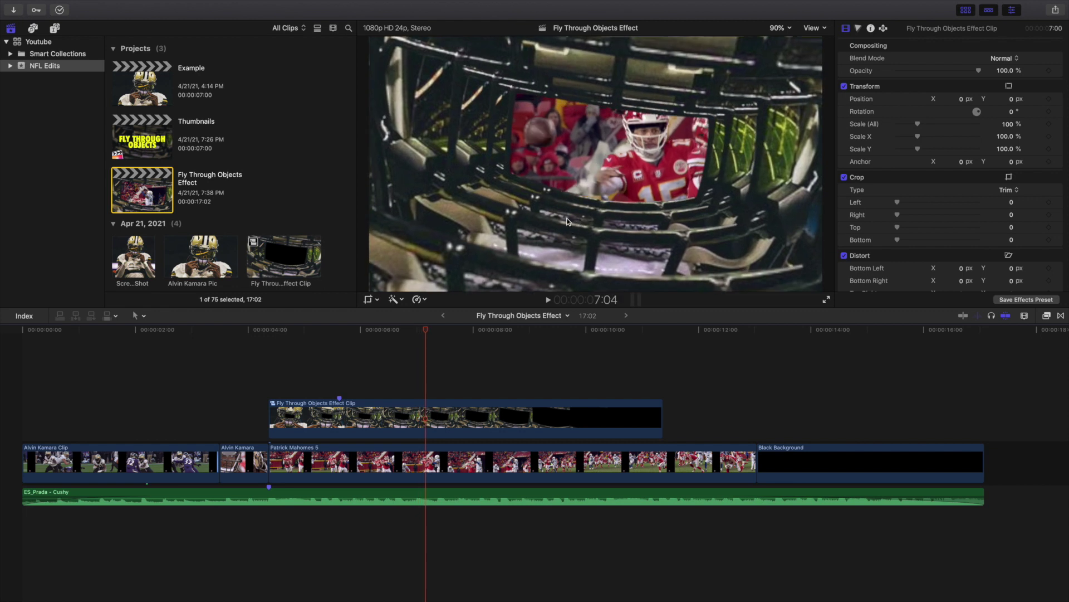
pyautogui.press('Right')
pyautogui.press('Right')
pyautogui.press('Right')
pyautogui.press('Right')
pyautogui.press('Right')
pyautogui.press('Right')
pyautogui.press('Right')
pyautogui.press('Right')
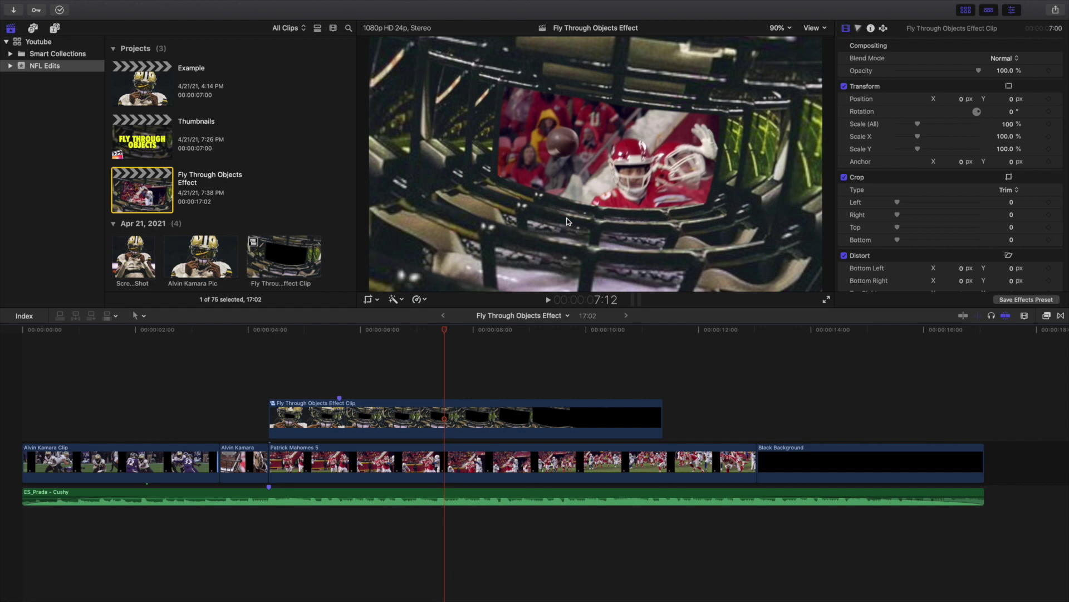
pyautogui.press('Right')
pyautogui.press('Right')
pyautogui.press('Right')
pyautogui.press('Right')
pyautogui.press('Right')
pyautogui.press('Right')
pyautogui.press('Right')
pyautogui.press('Right')
pyautogui.press('Right')
pyautogui.press('Right')
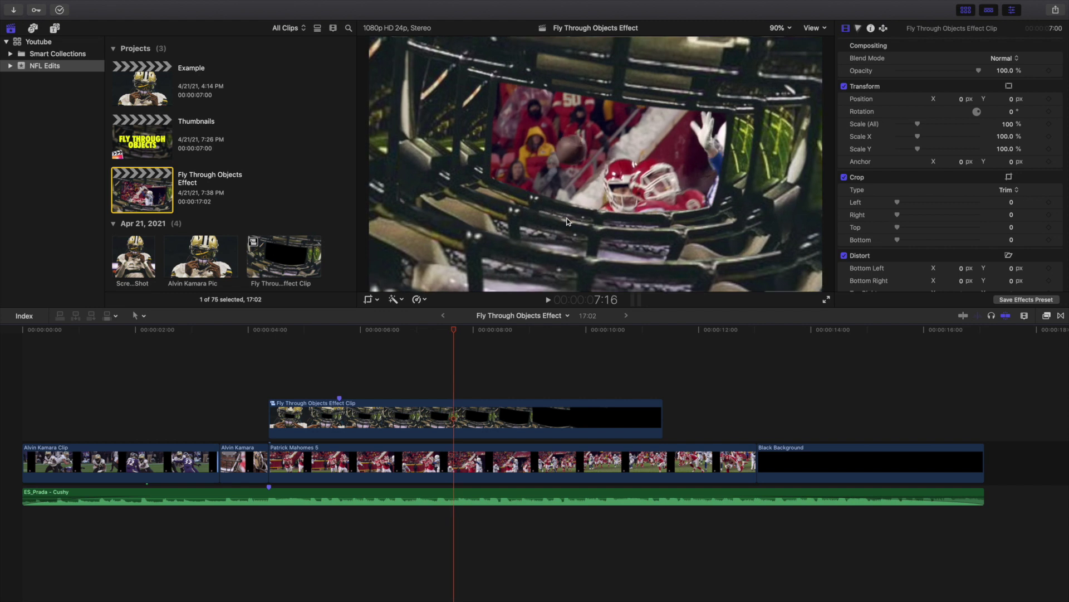
pyautogui.press('Right')
pyautogui.press('Right')
pyautogui.press('Right')
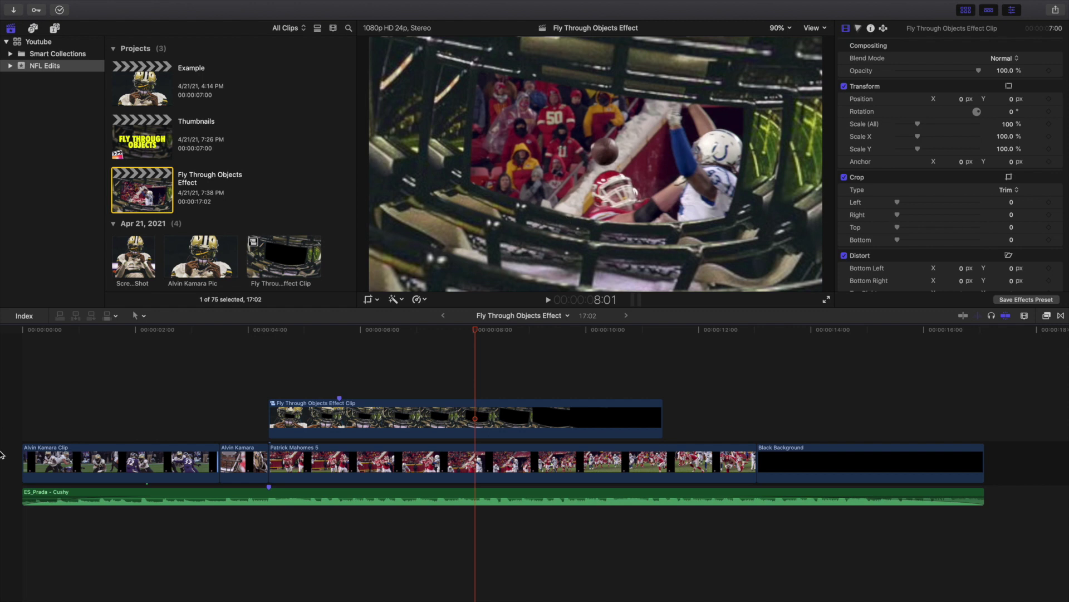
pyautogui.press('Home')
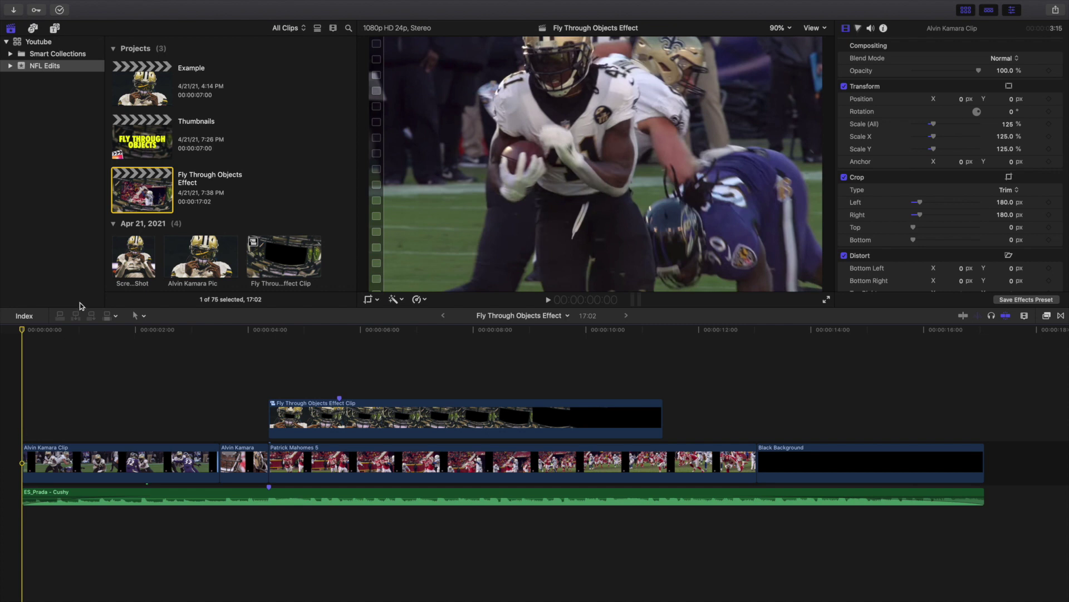
# - Open the Example project and disable the lower Alvin Kamara Pic clip, leaving the upper one enabled
pyautogui.doubleClick(127, 100)
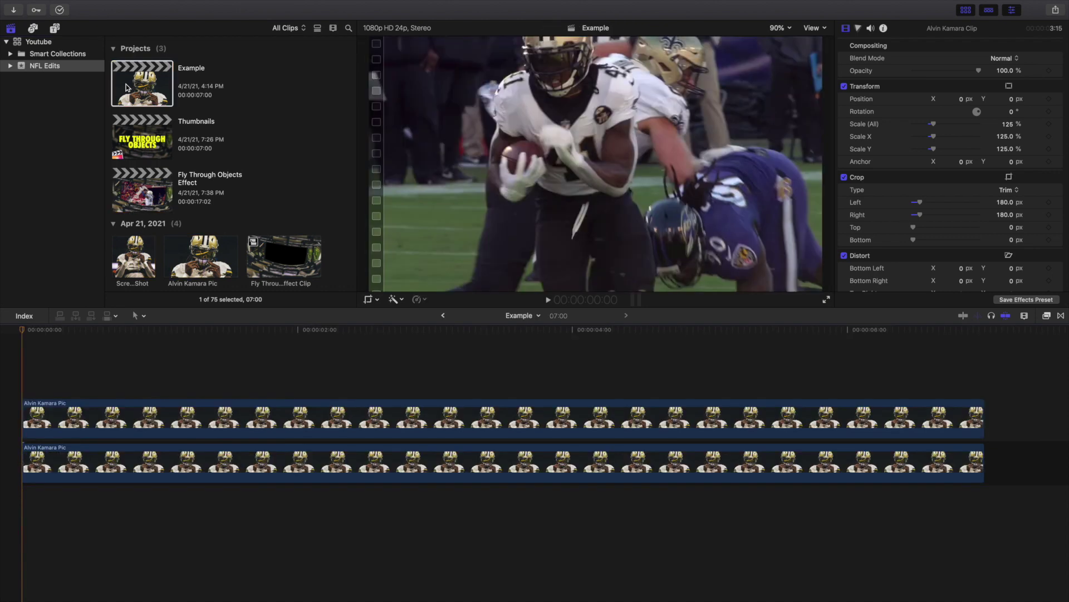
pyautogui.click(47, 425)
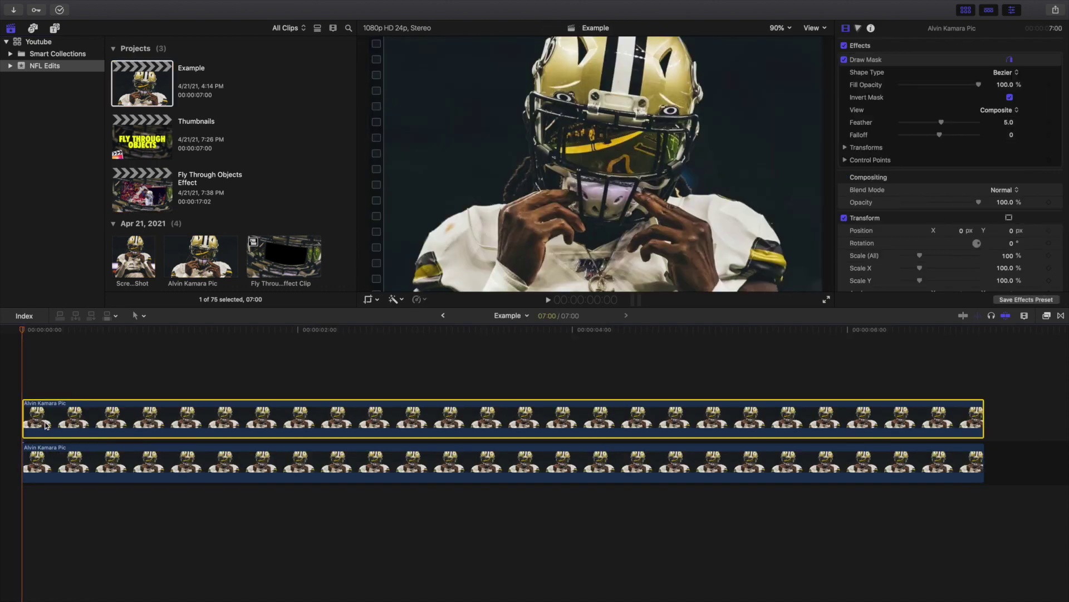
pyautogui.press('v')
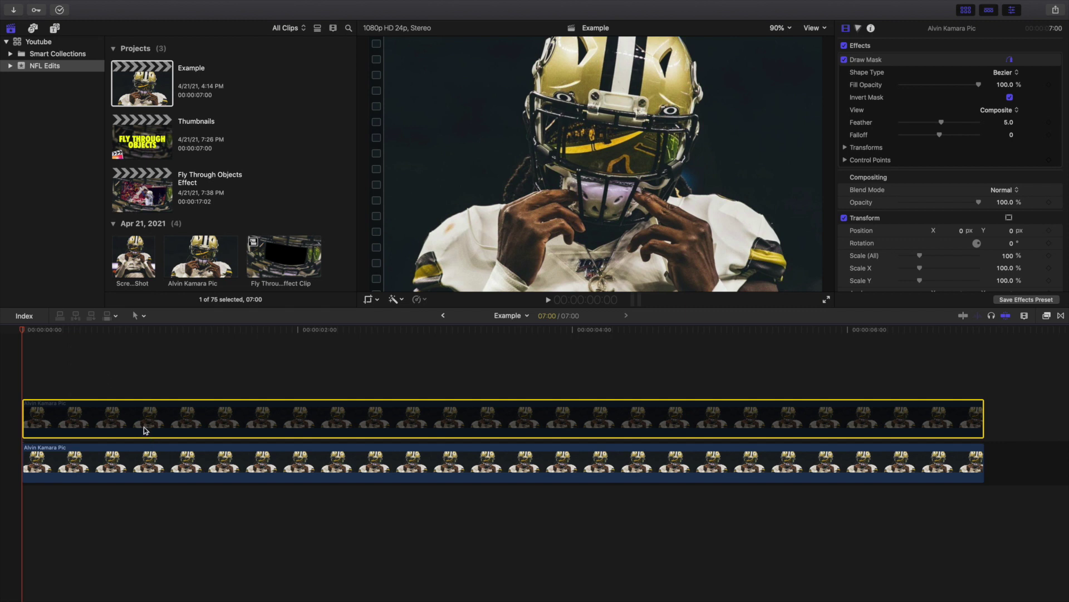
pyautogui.press('v')
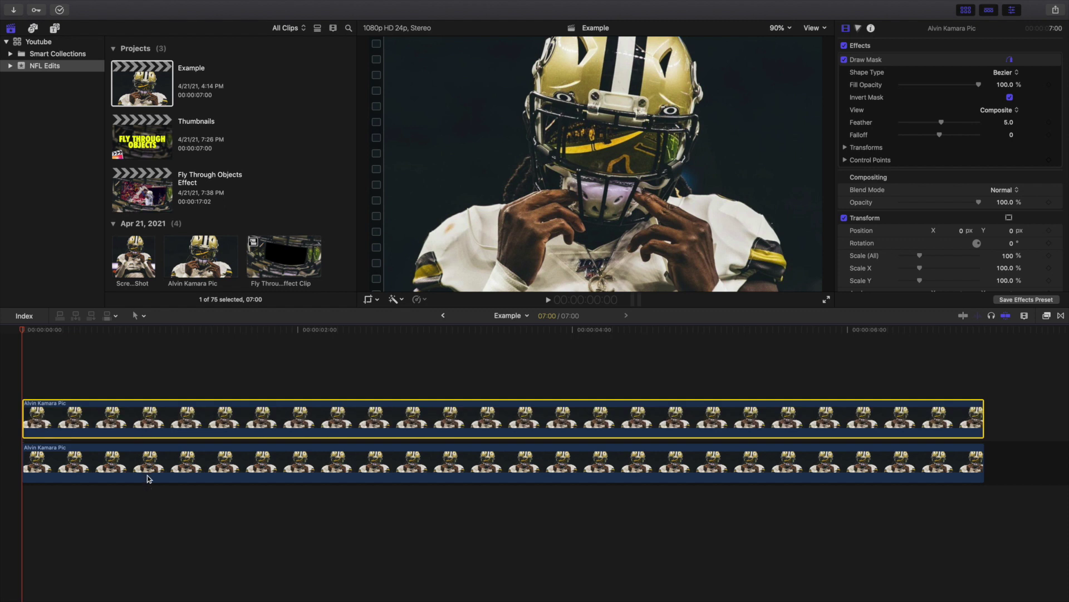
pyautogui.click(147, 477)
pyautogui.press('v')
# - Review the Draw Mask settings on the upper clip, including Feather, and compare the picture with the mask off and on
pyautogui.click(167, 413)
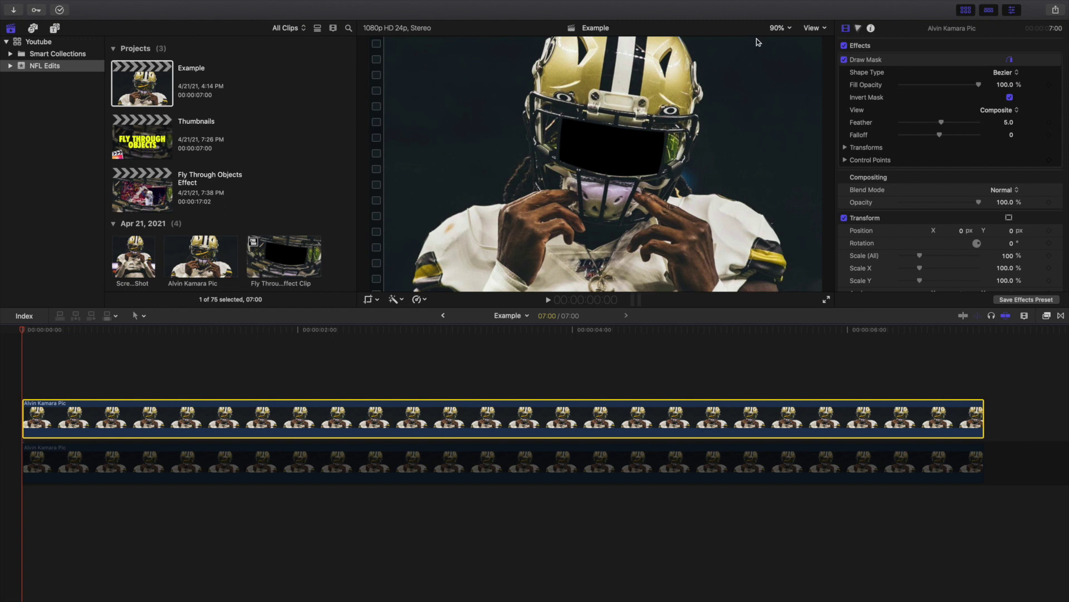
pyautogui.click(885, 59)
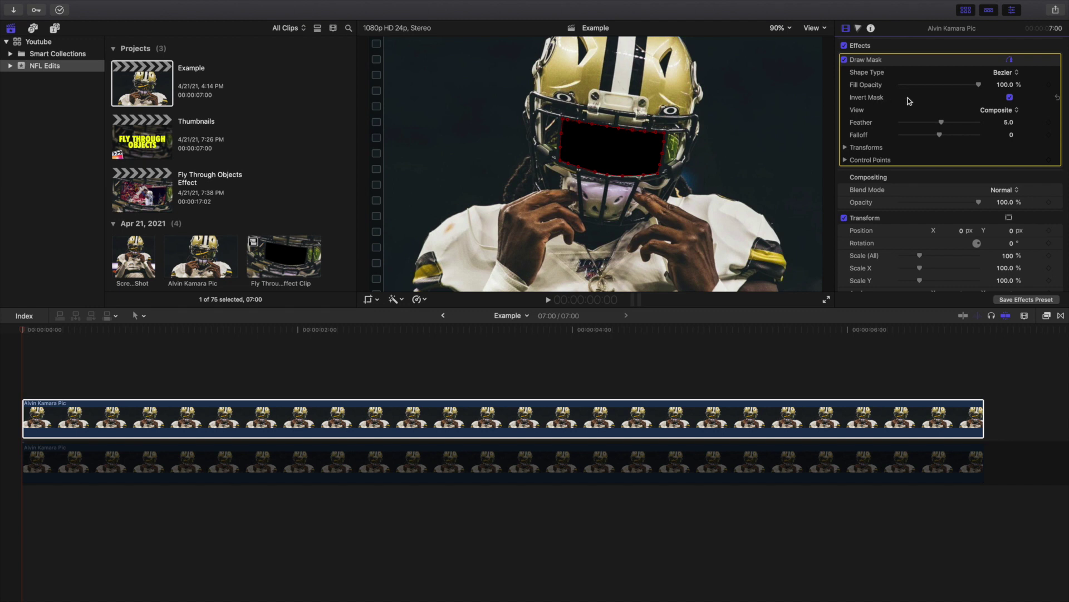
pyautogui.click(1011, 122)
pyautogui.press('Return')
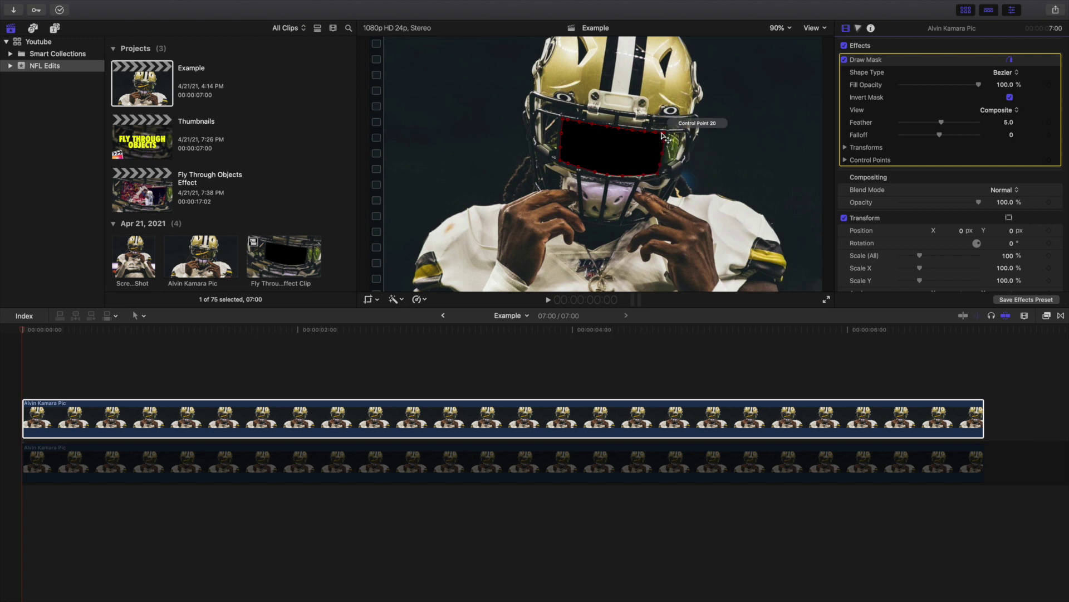
pyautogui.click(845, 59)
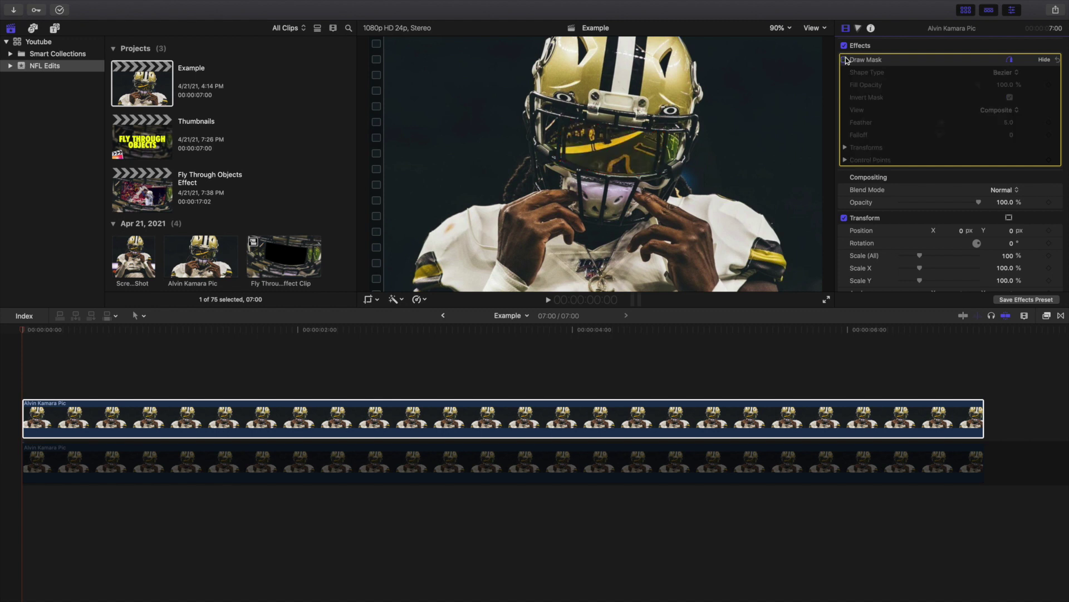
pyautogui.click(845, 59)
pyautogui.click(844, 60)
pyautogui.click(844, 59)
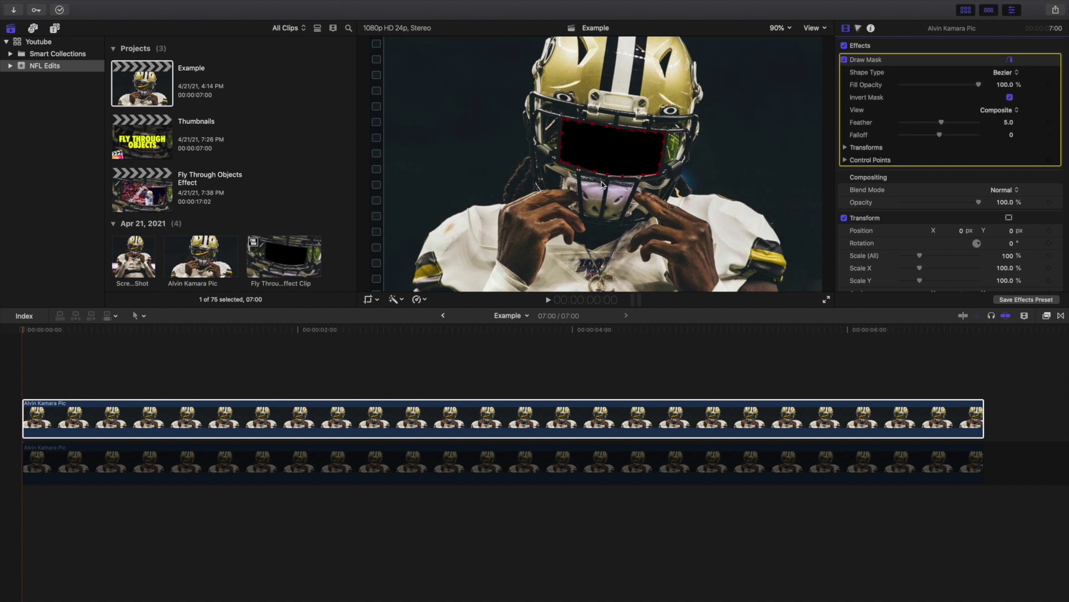
# - Make the control point on the lower edge of the visor mask Smooth and deselect the clip
pyautogui.rightClick(609, 176)
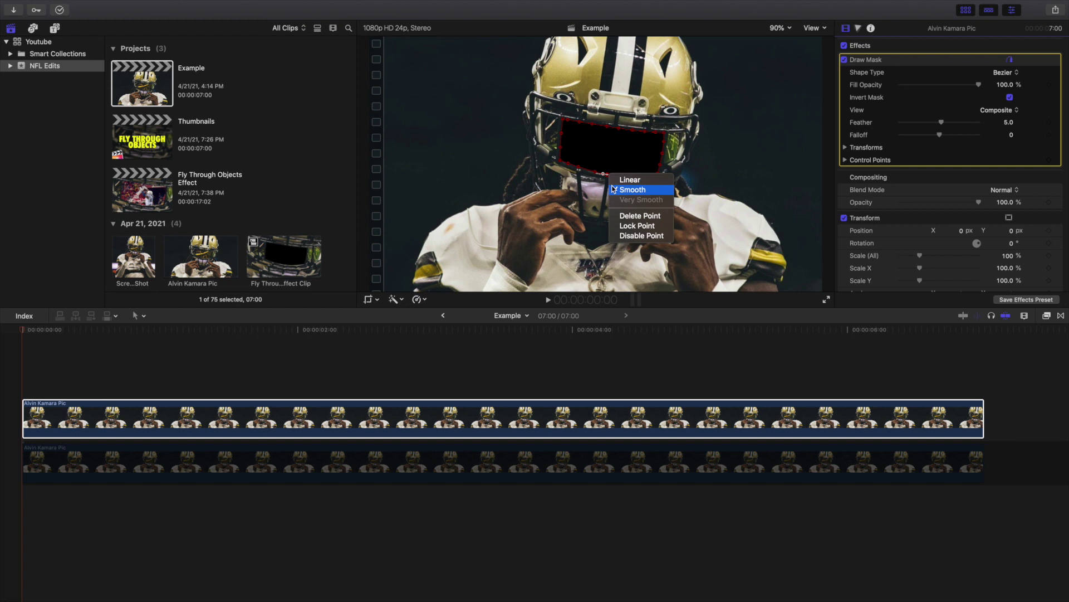
pyautogui.click(614, 189)
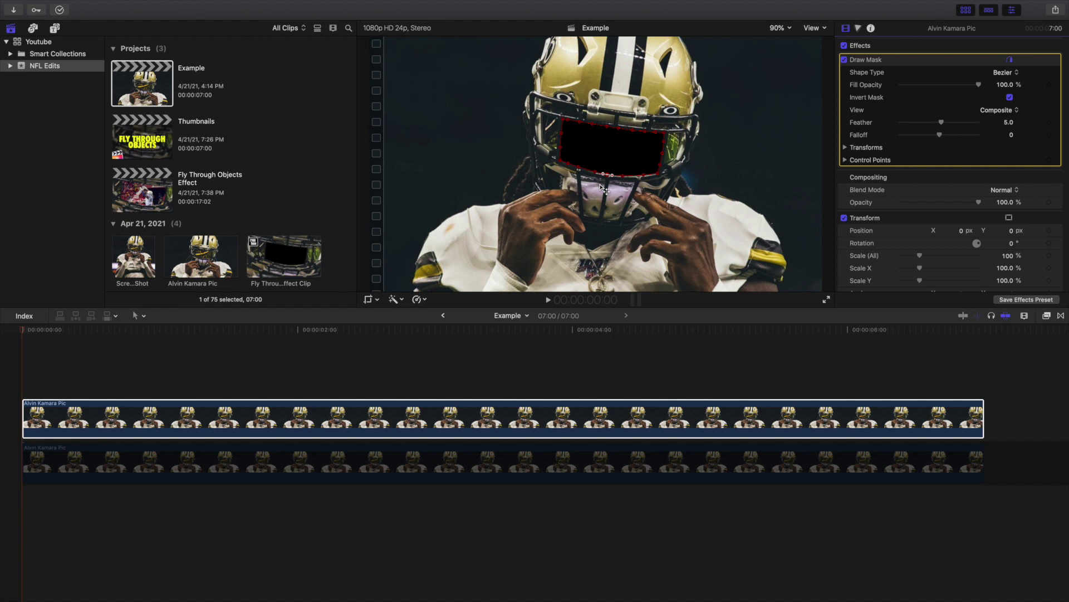
pyautogui.click(6, 360)
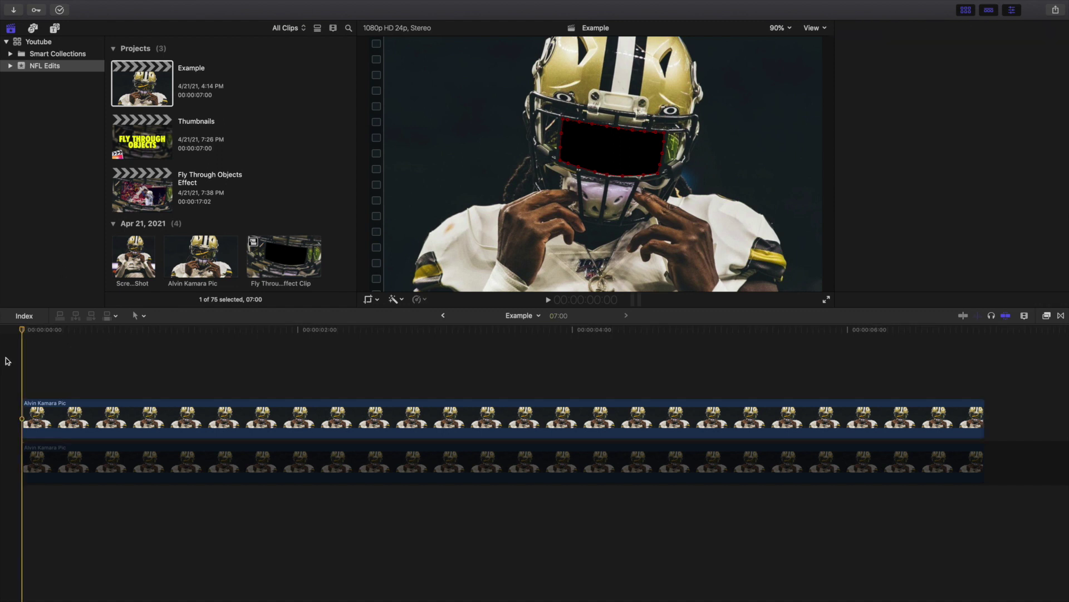
# - Apply the Ken Burns crop mode to the upper Alvin Kamara Pic clip
pyautogui.click(80, 408)
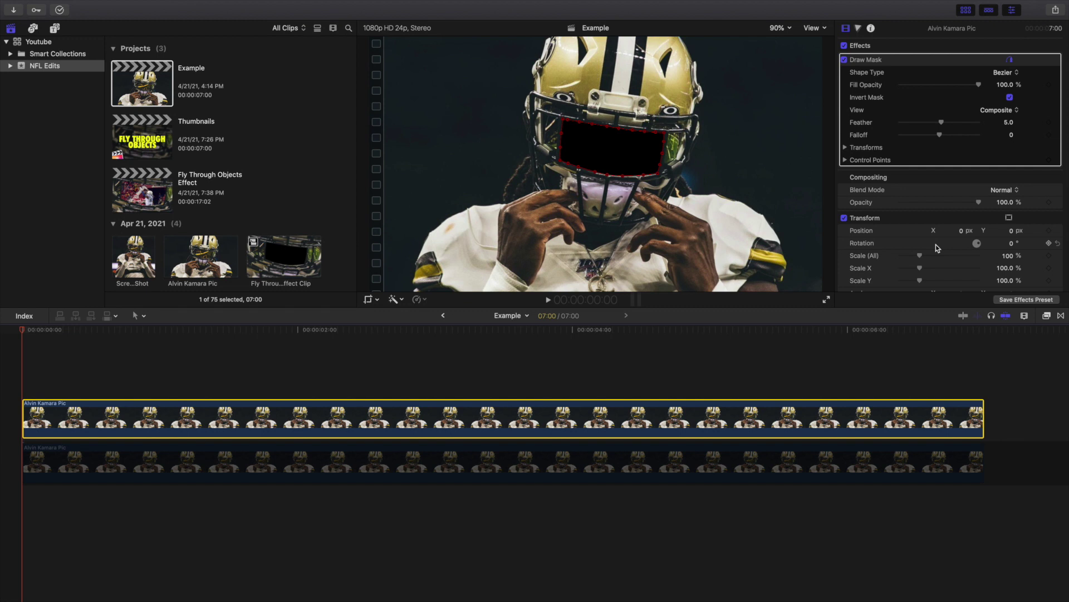
pyautogui.click(918, 215)
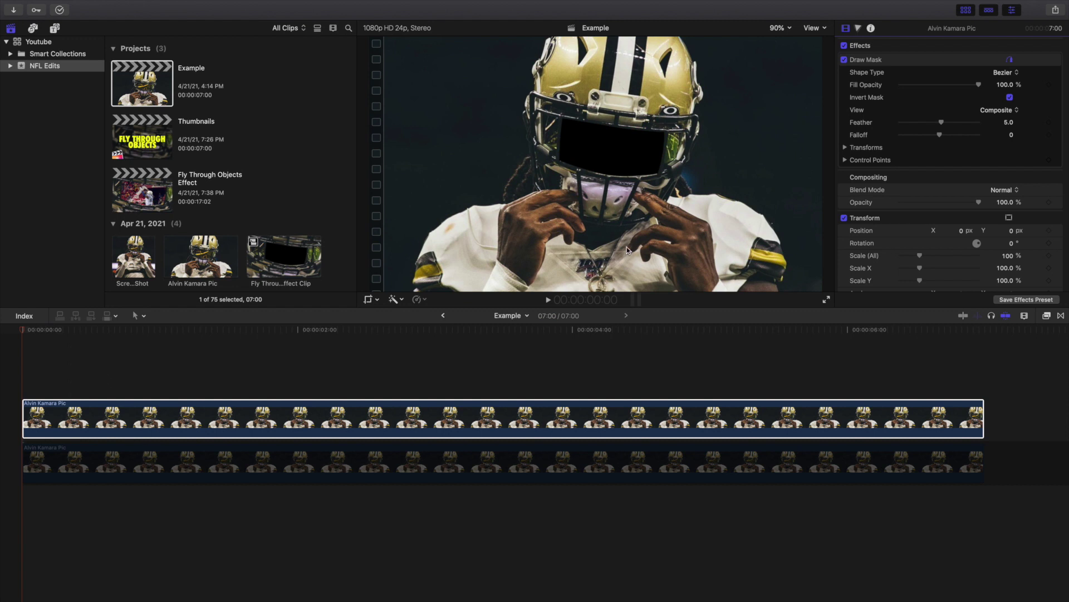
pyautogui.click(372, 300)
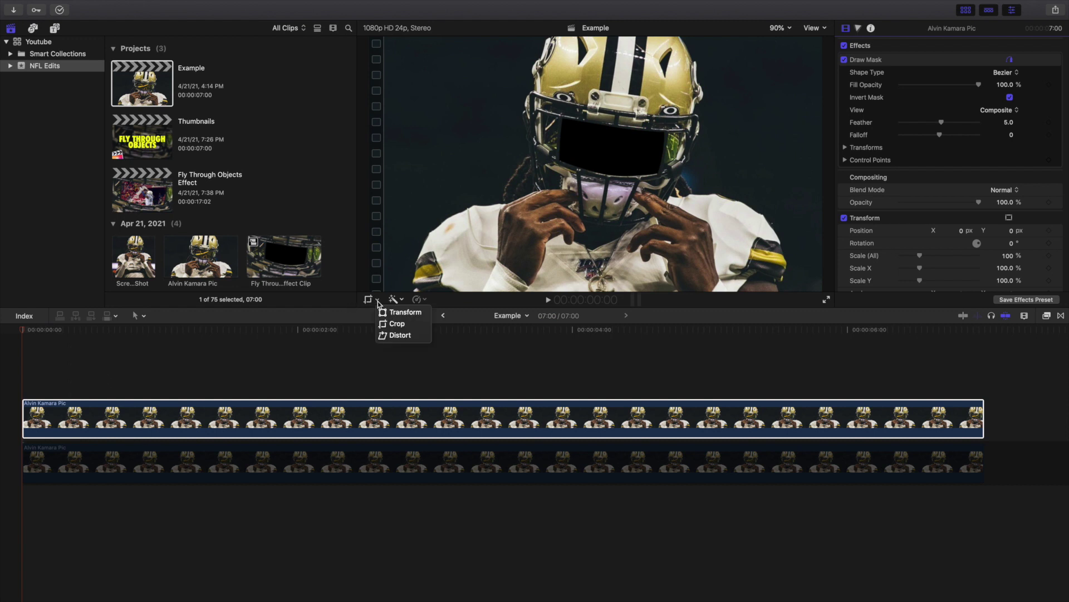
pyautogui.click(396, 323)
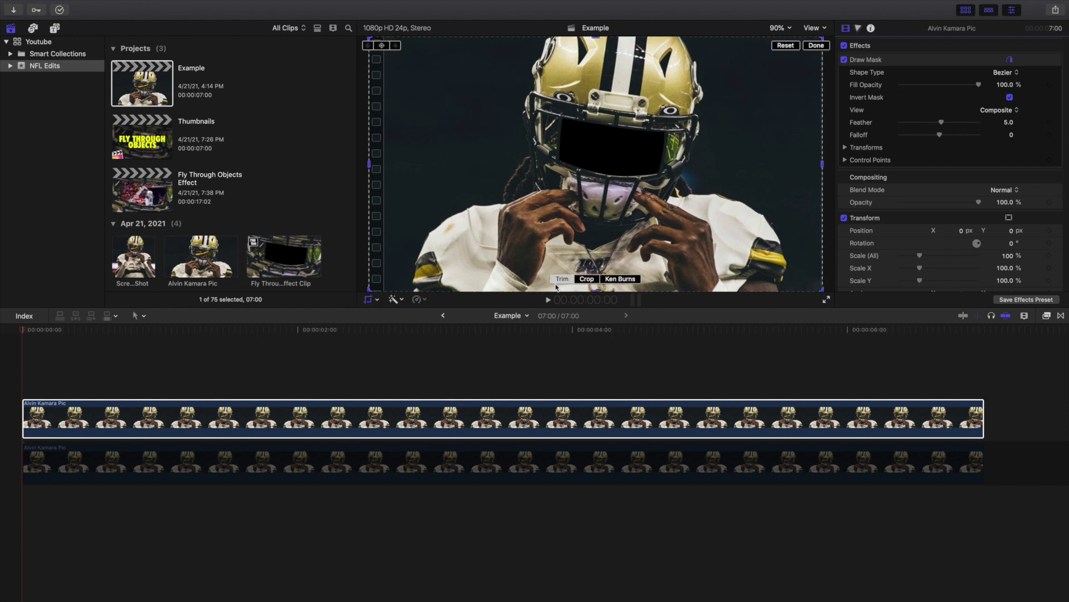
pyautogui.click(613, 280)
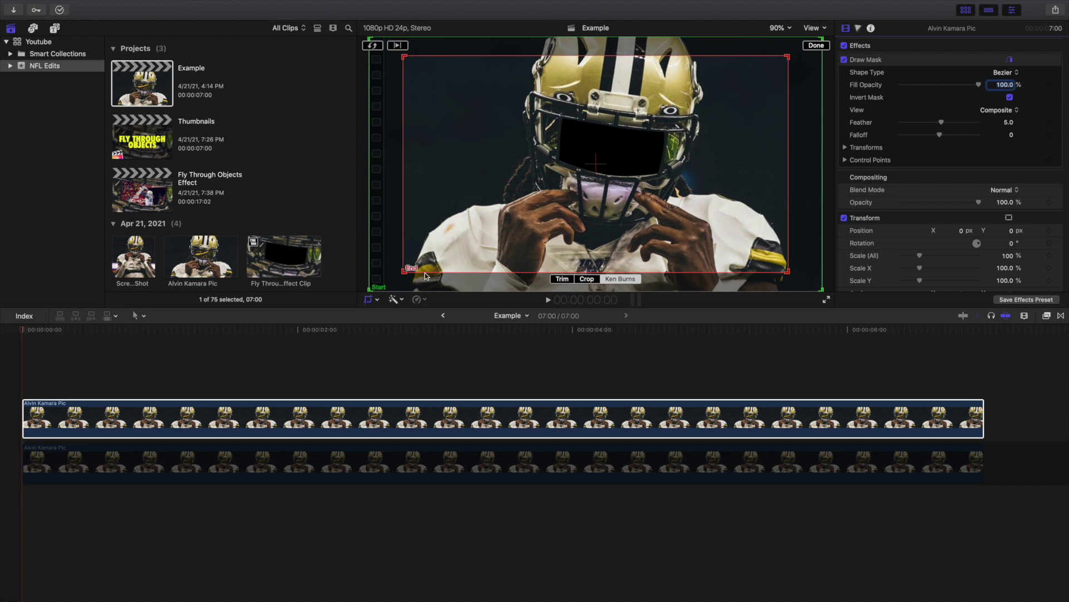
# - Shrink and centre the Ken Burns end frame inside the masked visor opening, apply it, and play the zoom from the start
pyautogui.moveTo(402, 273); pyautogui.dragTo(607, 155)
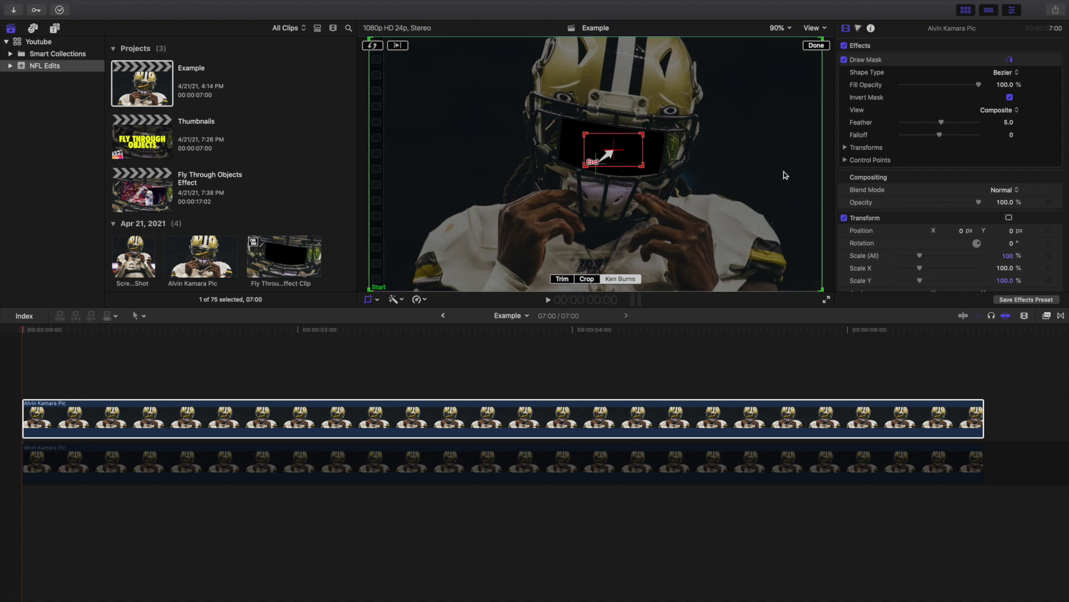
pyautogui.moveTo(613, 152)
pyautogui.mouseDown()
pyautogui.moveTo(628, 150)
pyautogui.moveTo(611, 150)
pyautogui.mouseUp()
pyautogui.click(817, 48)
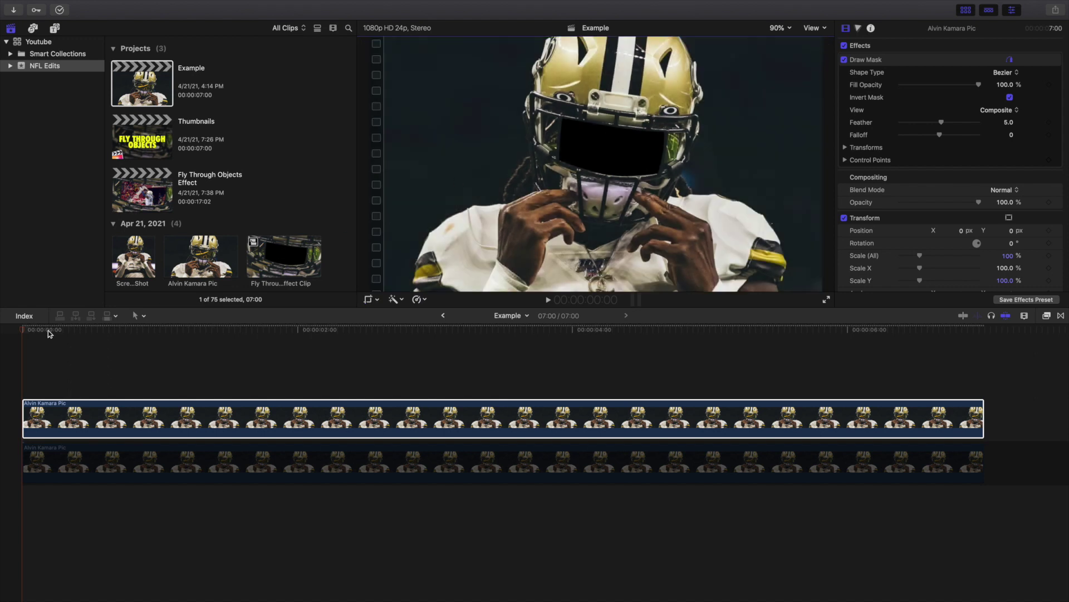
pyautogui.click(18, 368)
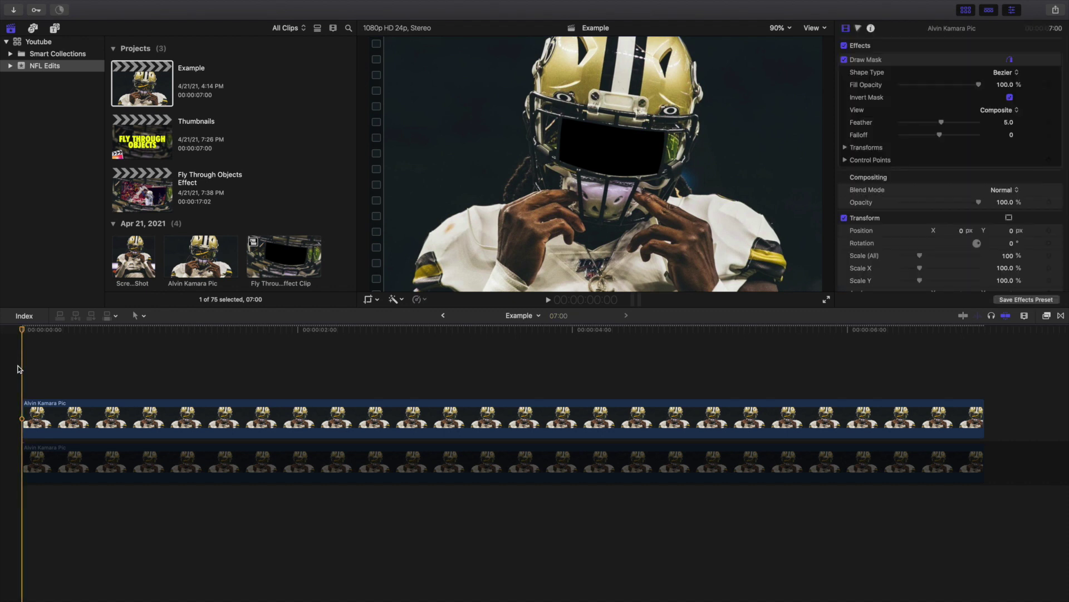
pyautogui.press('space')
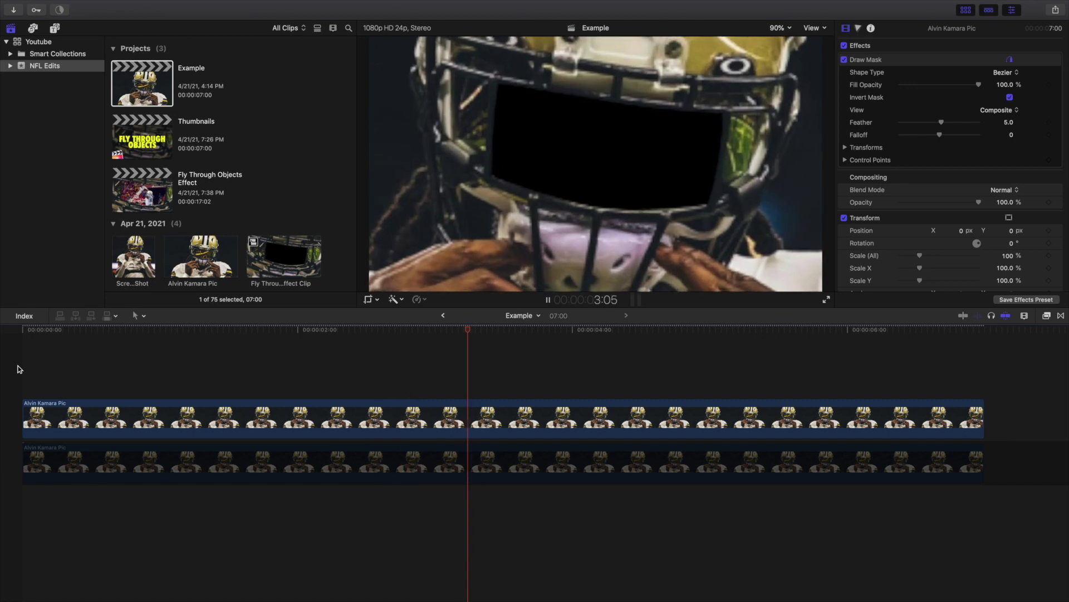
# - Enable the dimmed lower Alvin Kamara Pic clip and play the sequence from the start to check the zoom through the visor
pyautogui.press('Home')
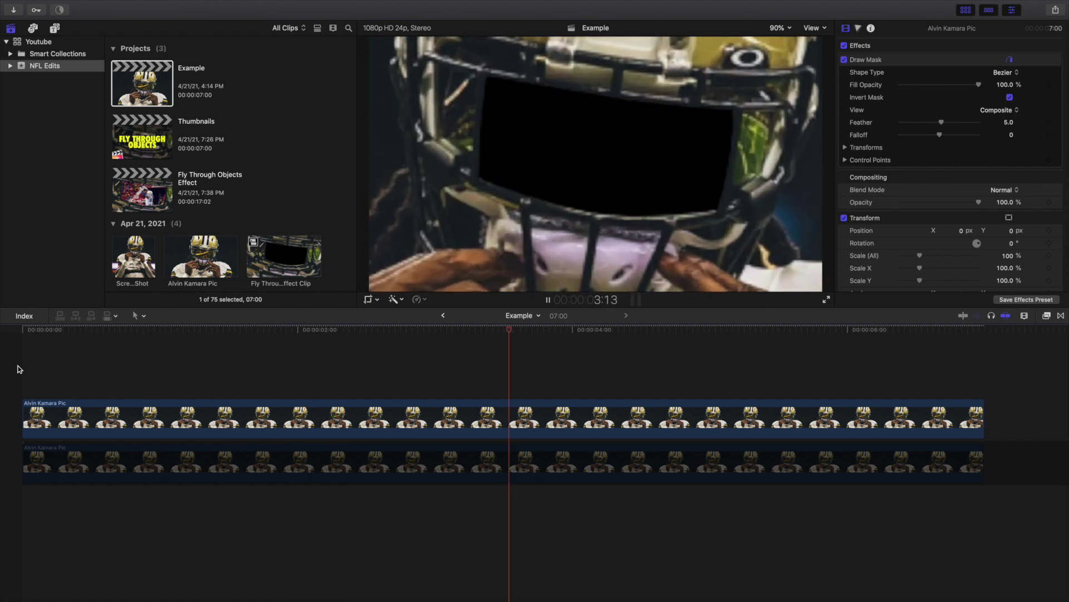
pyautogui.press('space')
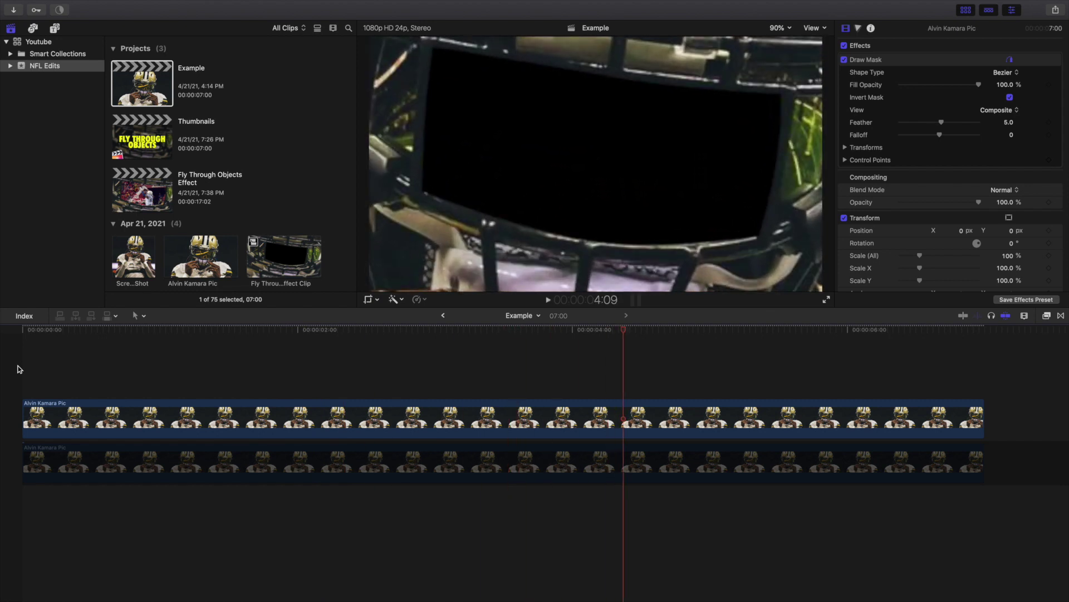
pyautogui.click(106, 471)
pyautogui.press('v')
pyautogui.click(2, 397)
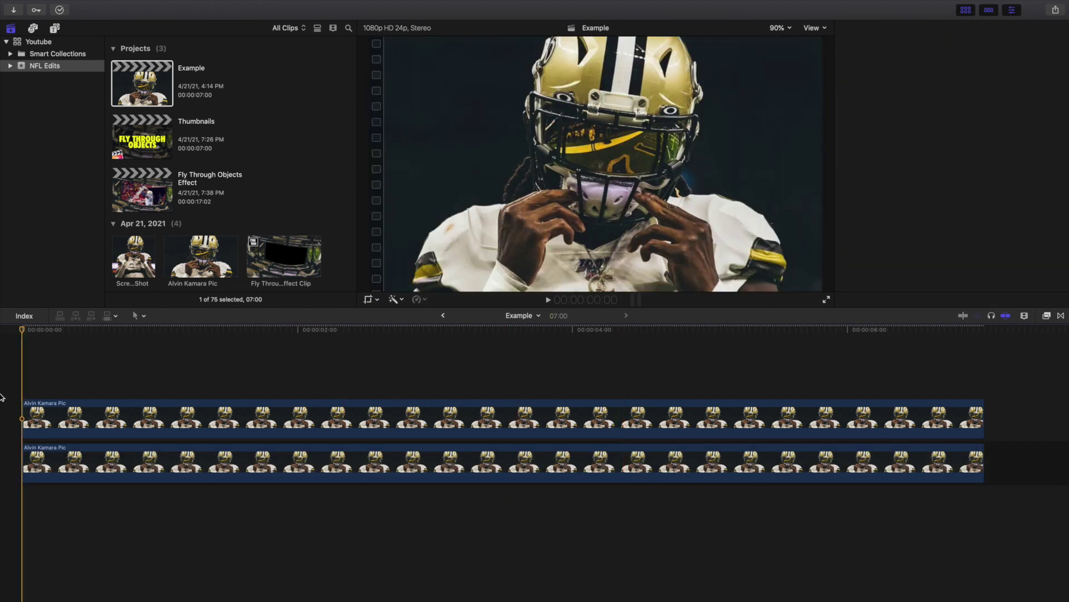
pyautogui.press('space')
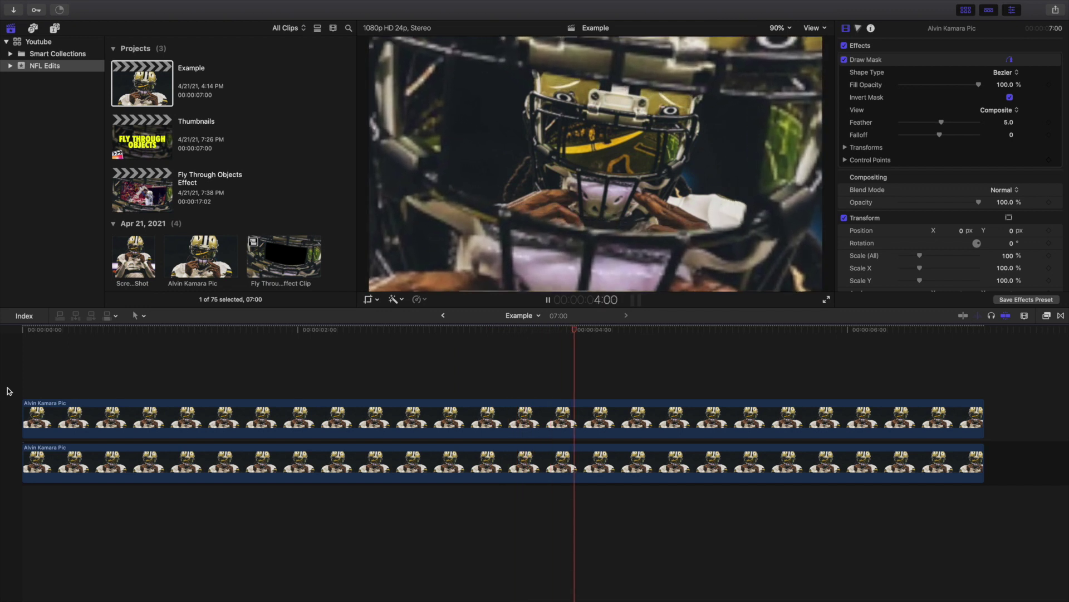
pyautogui.press('space')
pyautogui.press('Home')
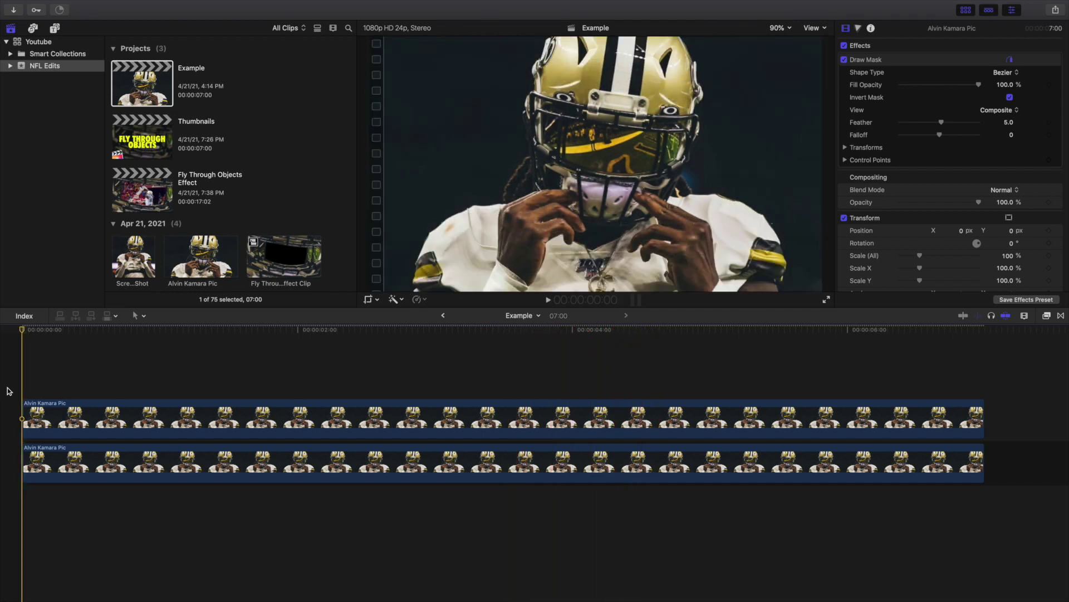
# - Duplicate the upper masked Alvin Kamara Pic clip onto a layer above it and set the copy's duration to 6:00
pyautogui.click(78, 412)
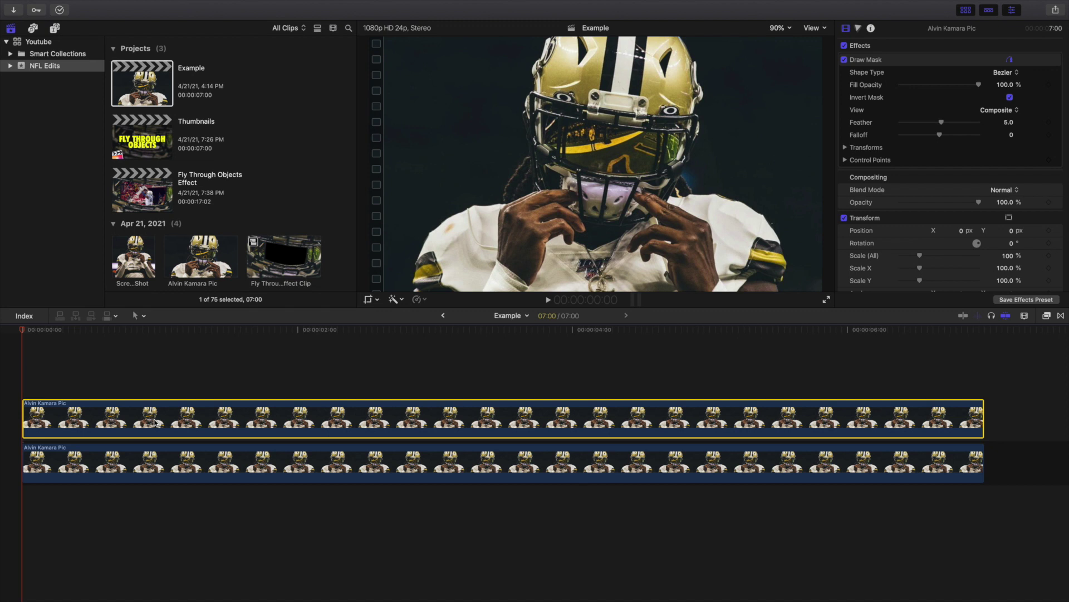
pyautogui.moveTo(155, 422); pyautogui.dragTo(157, 365)
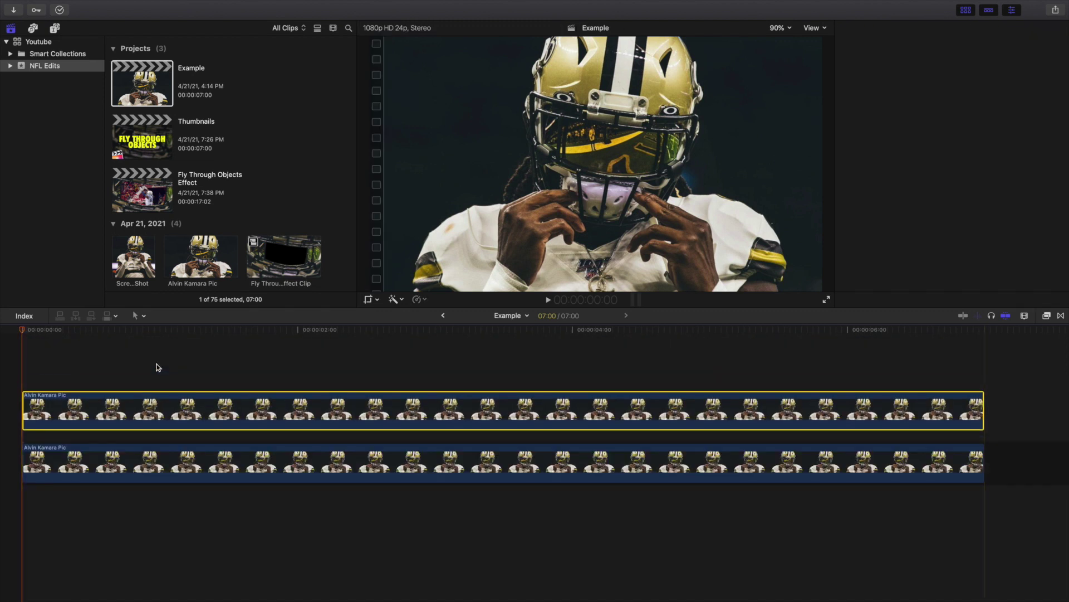
pyautogui.moveTo(161, 421); pyautogui.dragTo(161, 384)
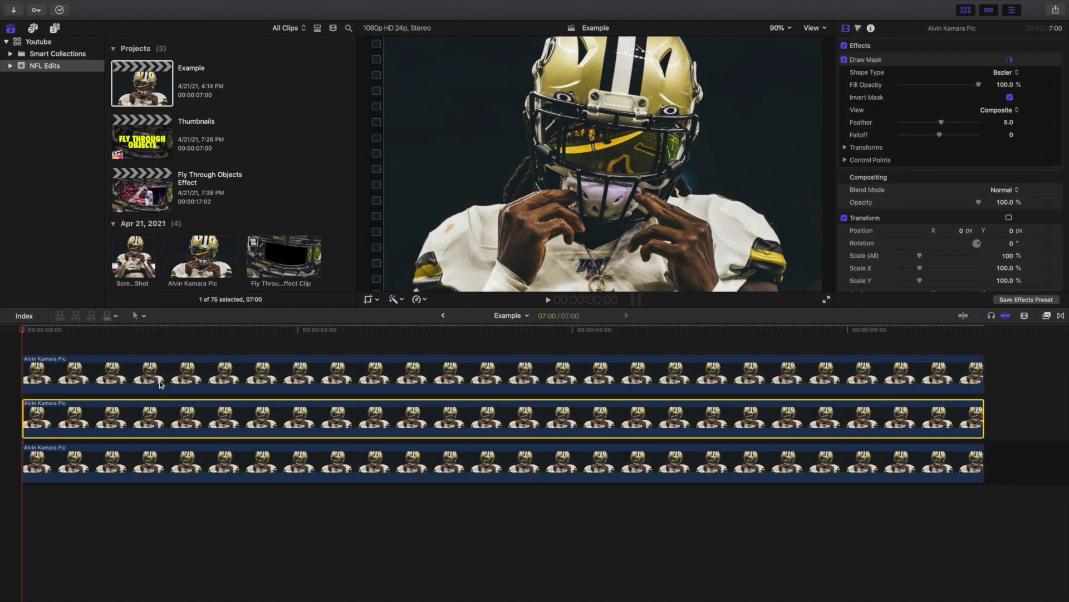
pyautogui.click(169, 380)
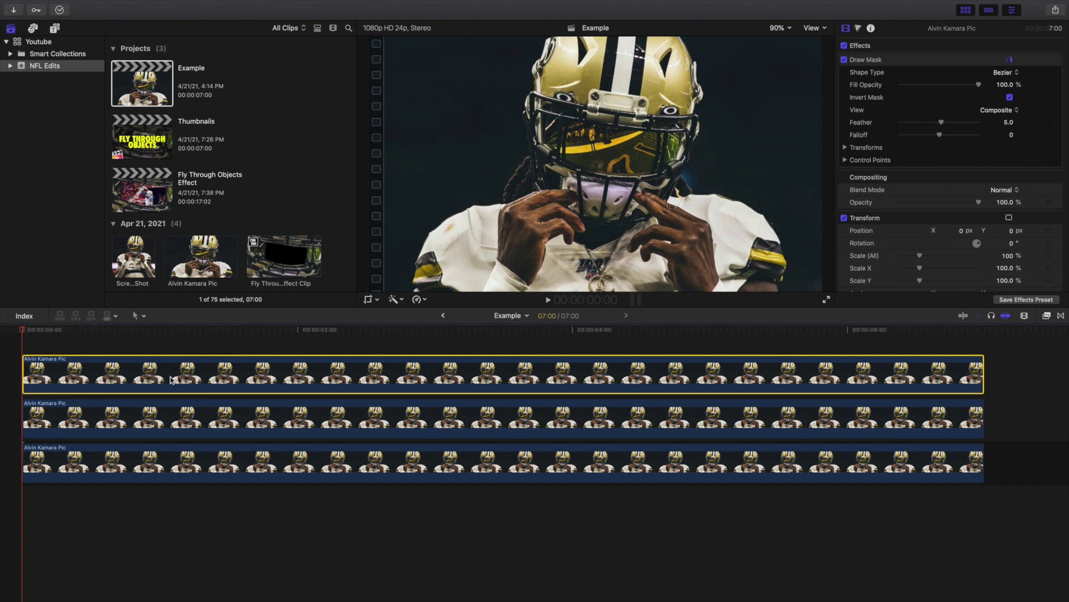
pyautogui.hotkey('ctrl', 'd')
pyautogui.write('600')
pyautogui.press('Return')
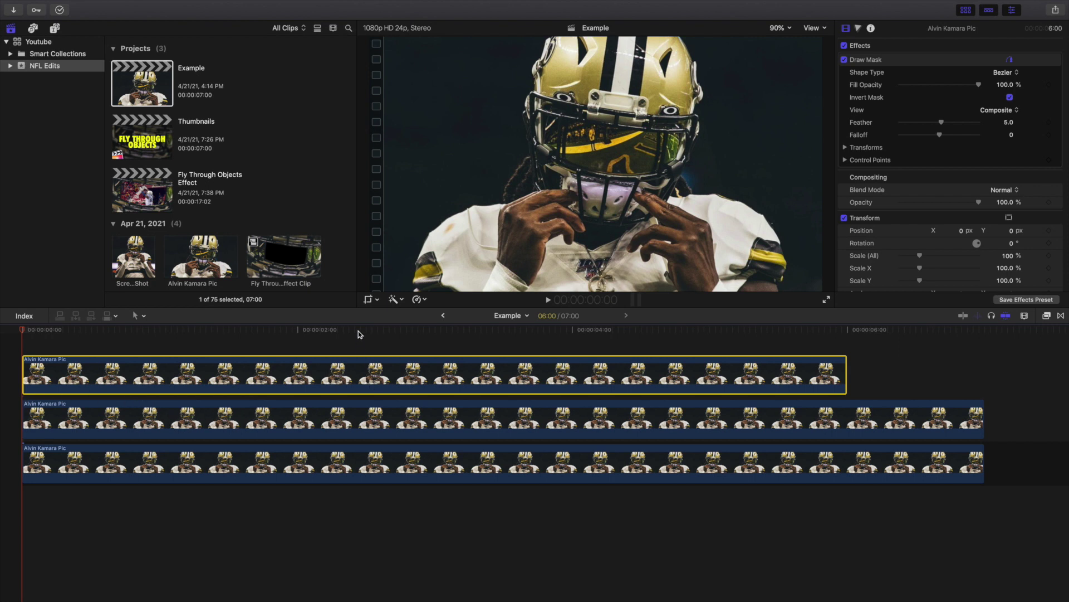
# - Deselect the clips and play the three-layer sequence from the start to review the nested helmet zoom
pyautogui.click(364, 420)
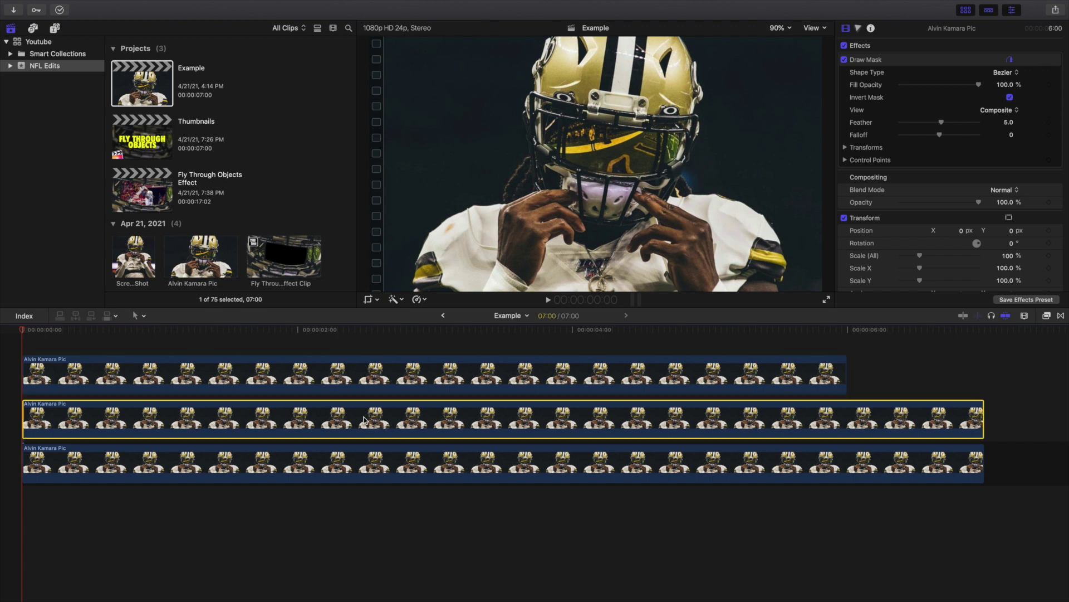
pyautogui.click(365, 389)
pyautogui.click(14, 356)
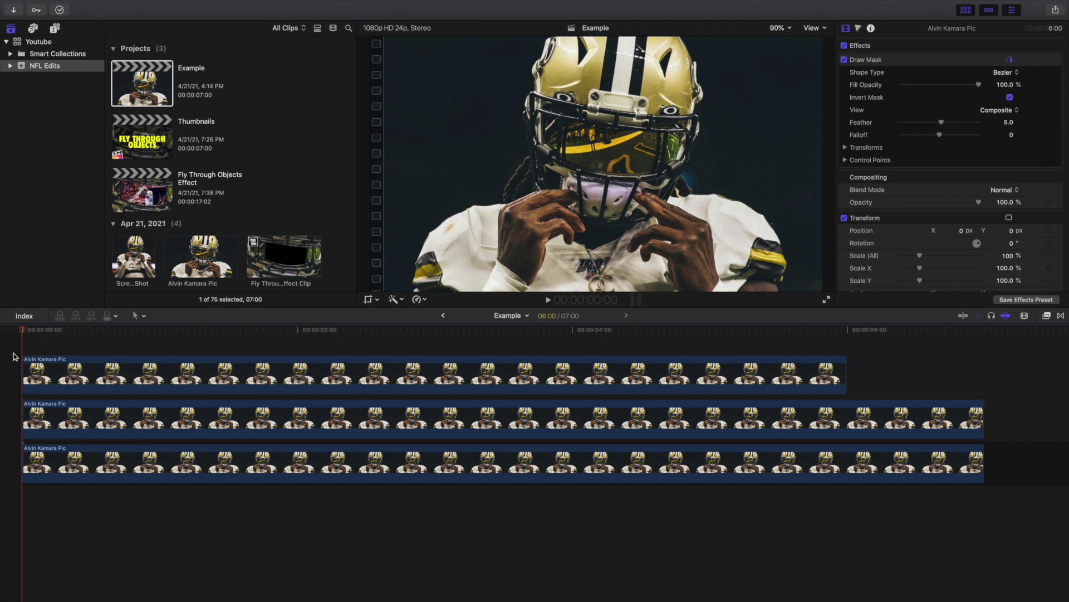
pyautogui.press('space')
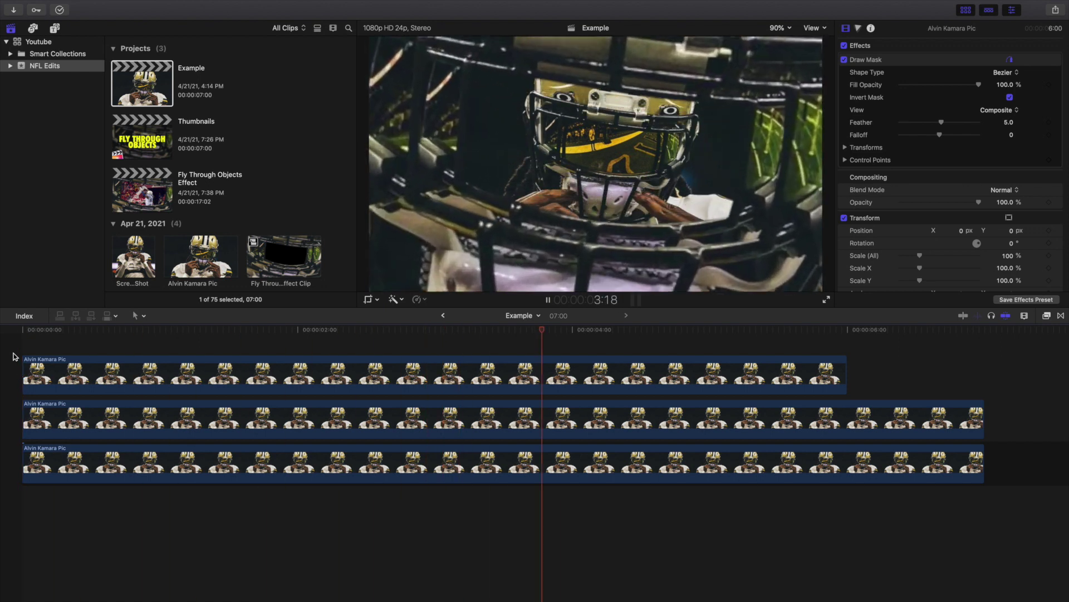
pyautogui.press('space')
pyautogui.press('Home')
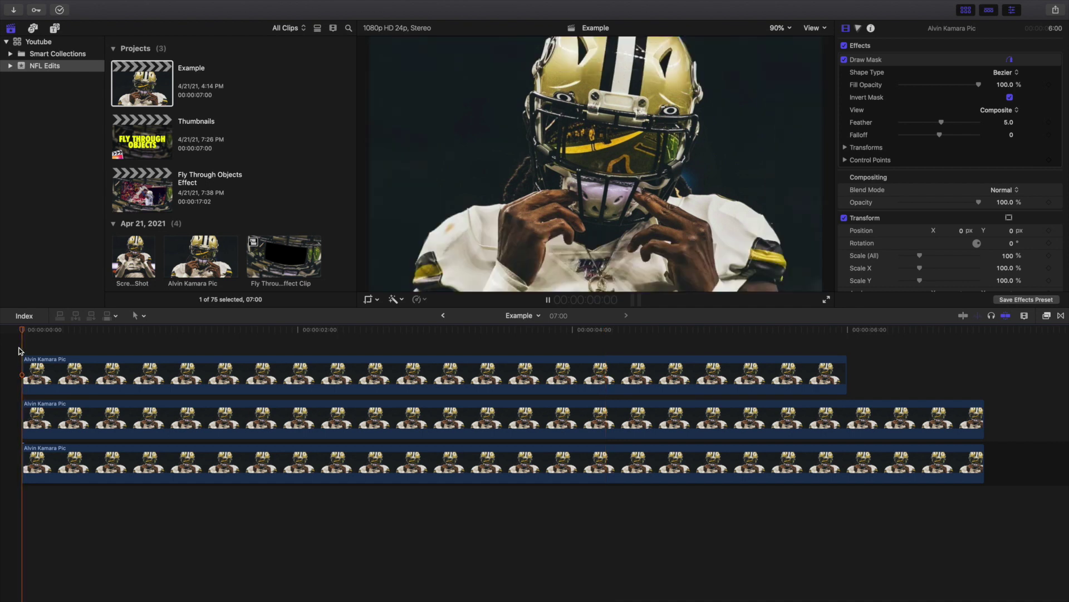
pyautogui.press('space')
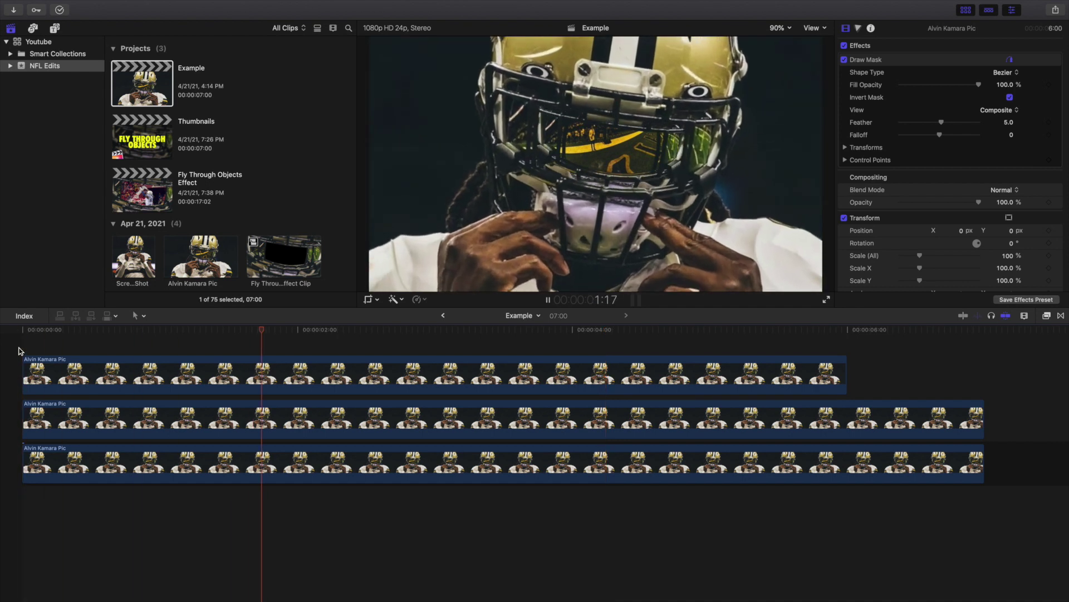
pyautogui.press('space')
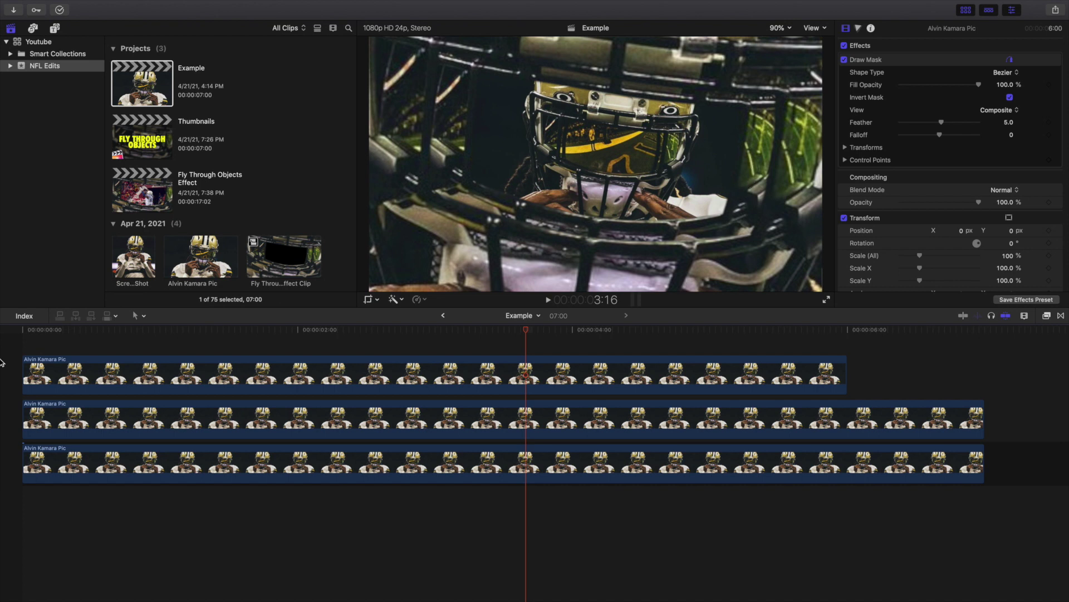
# - Duplicate the 6-second top clip onto a layer above it and set the new copy's duration to 5:00
pyautogui.click(22, 369)
pyautogui.moveTo(90, 383); pyautogui.dragTo(128, 373)
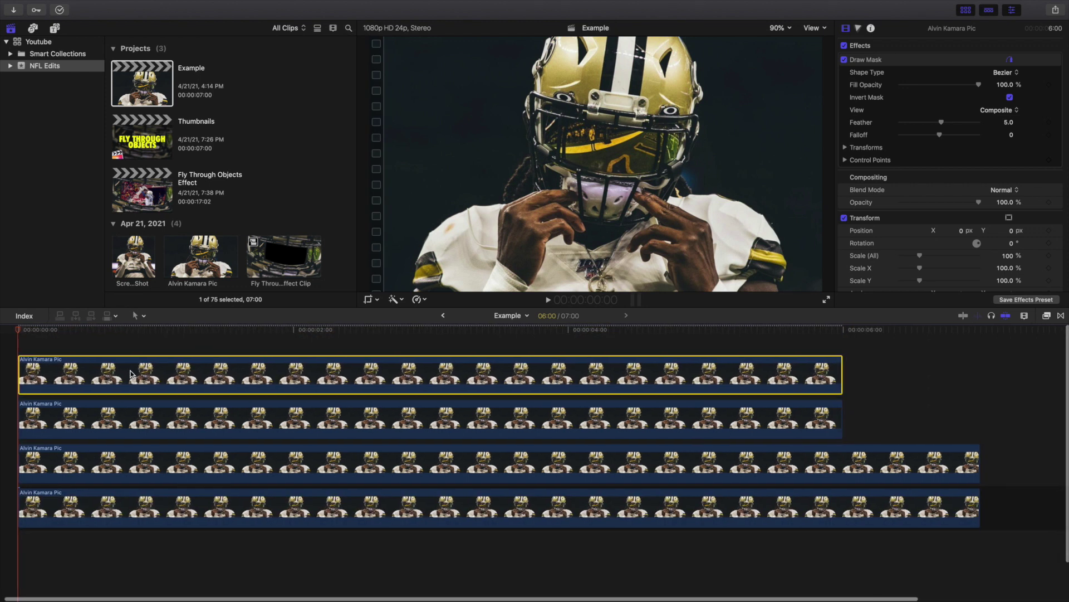
pyautogui.hotkey('ctrl', 'd')
pyautogui.write('500')
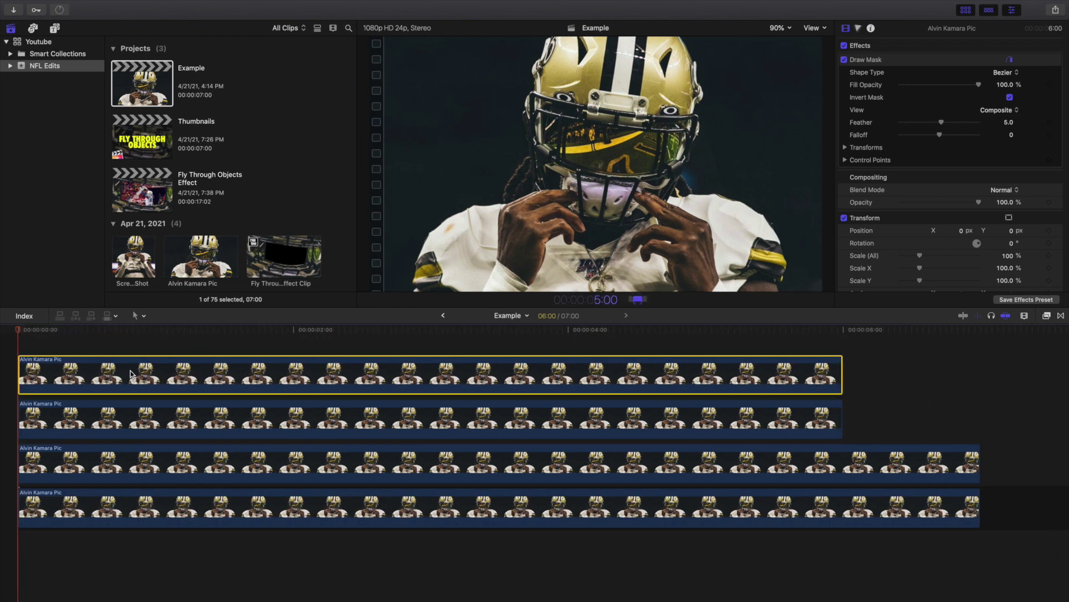
pyautogui.press('Return')
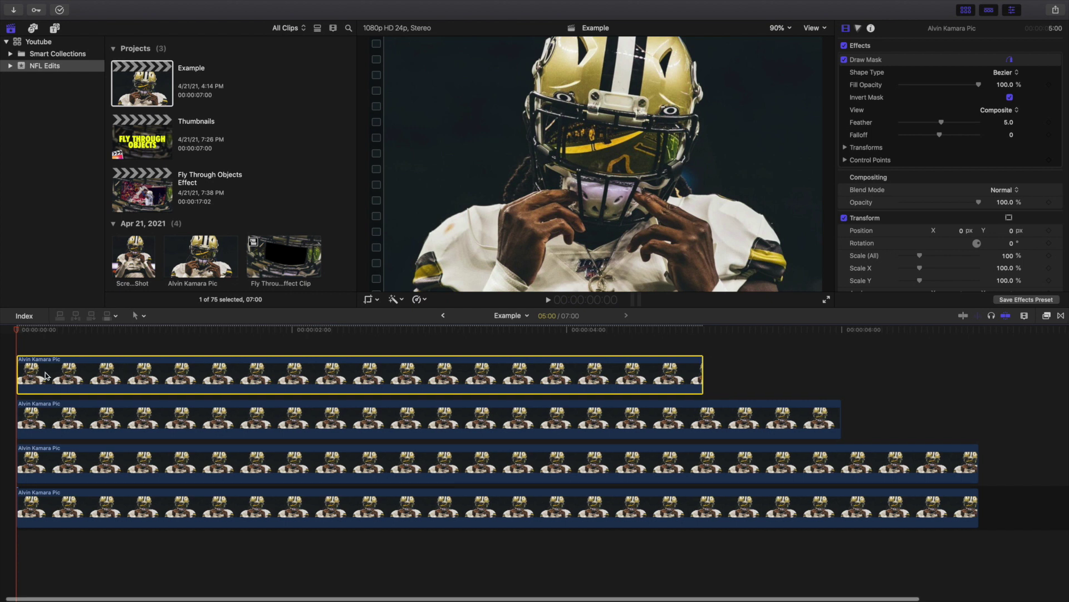
# - Duplicate the 5-second top clip onto a layer above it and set the new copy's duration to 4:00
pyautogui.moveTo(50, 377); pyautogui.dragTo(60, 353)
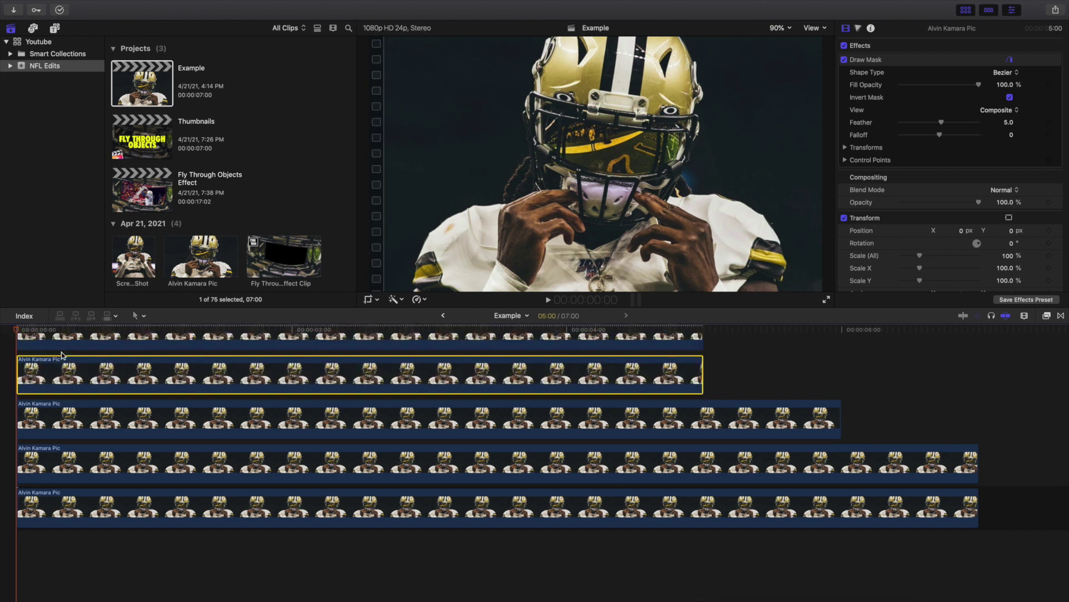
pyautogui.click(104, 363)
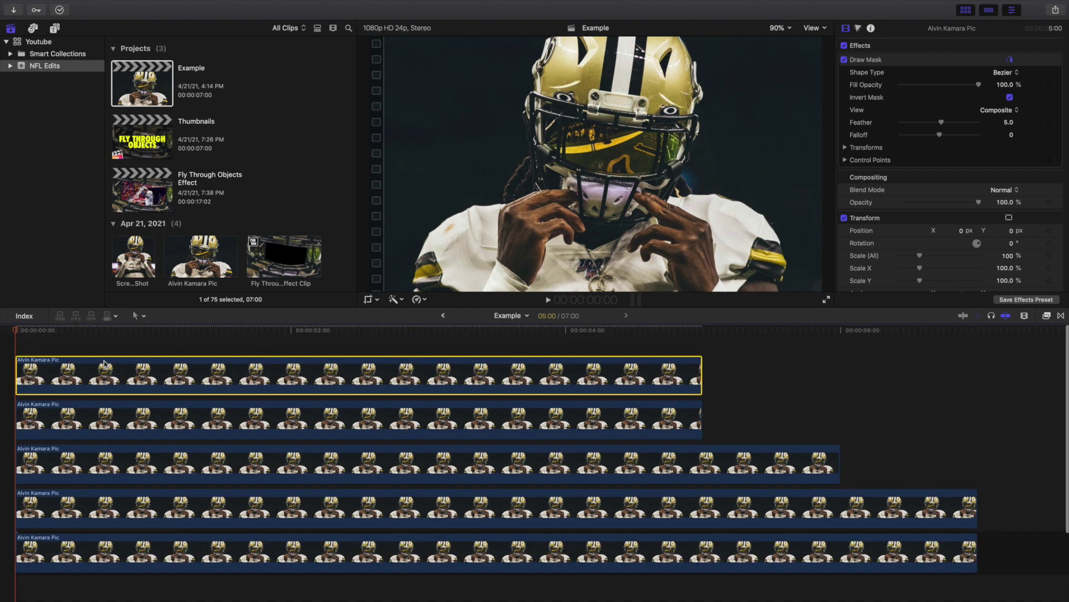
pyautogui.hotkey('ctrl', 'd')
pyautogui.write('400')
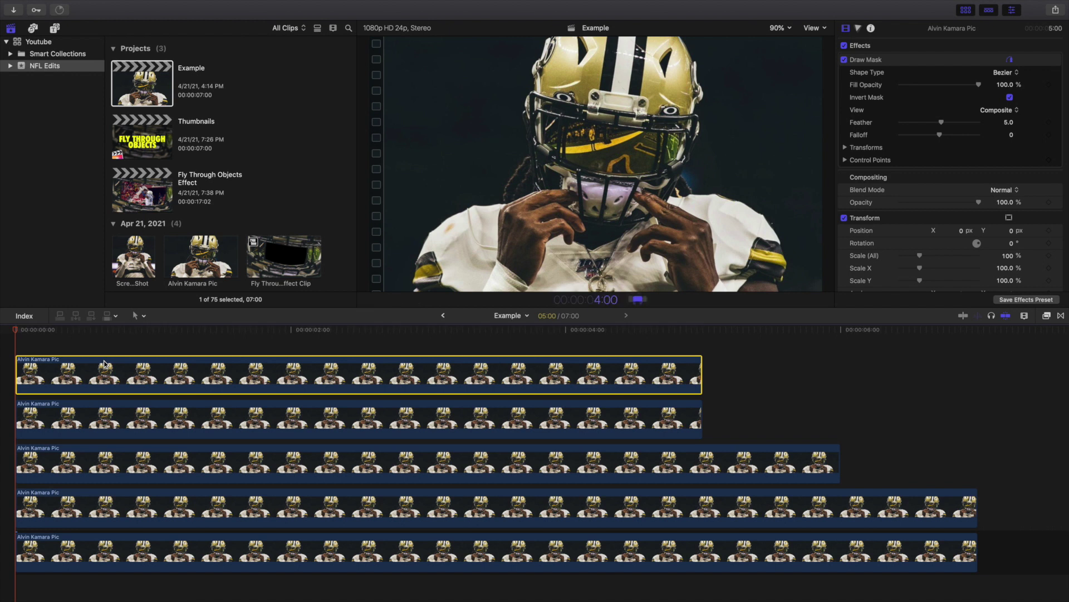
pyautogui.press('Return')
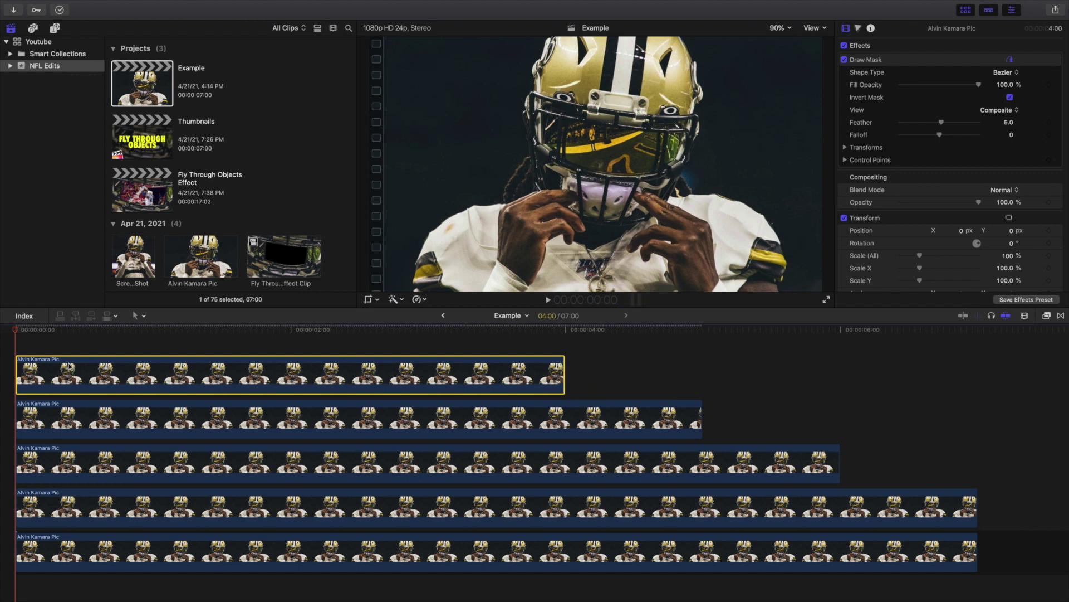
# - Duplicate the 4-second top clip onto a layer above it and set the new copy's duration to 3:00
pyautogui.moveTo(69, 368); pyautogui.dragTo(111, 358)
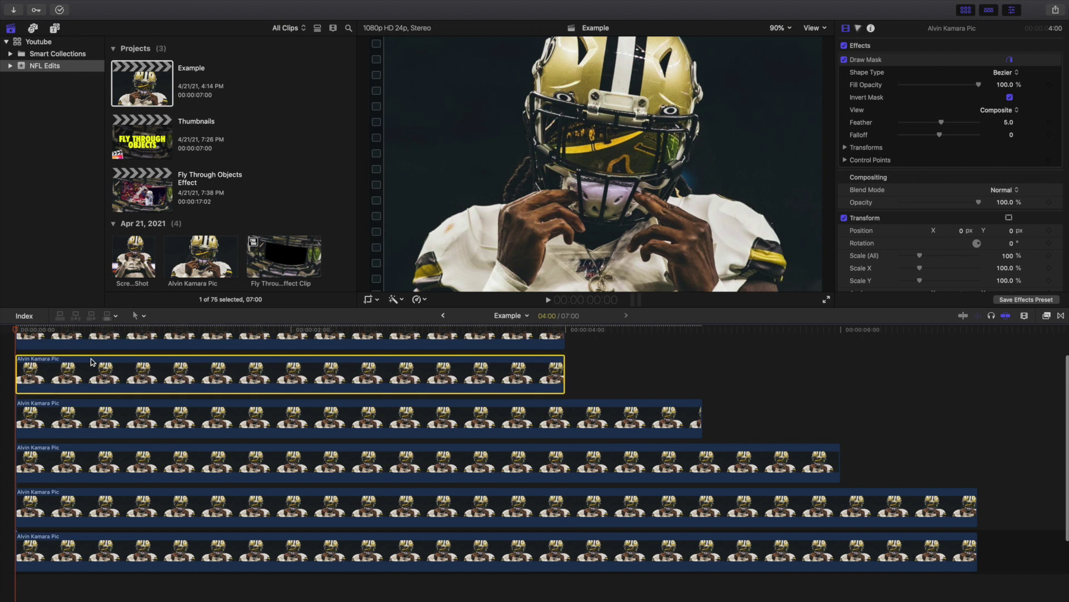
pyautogui.click(109, 366)
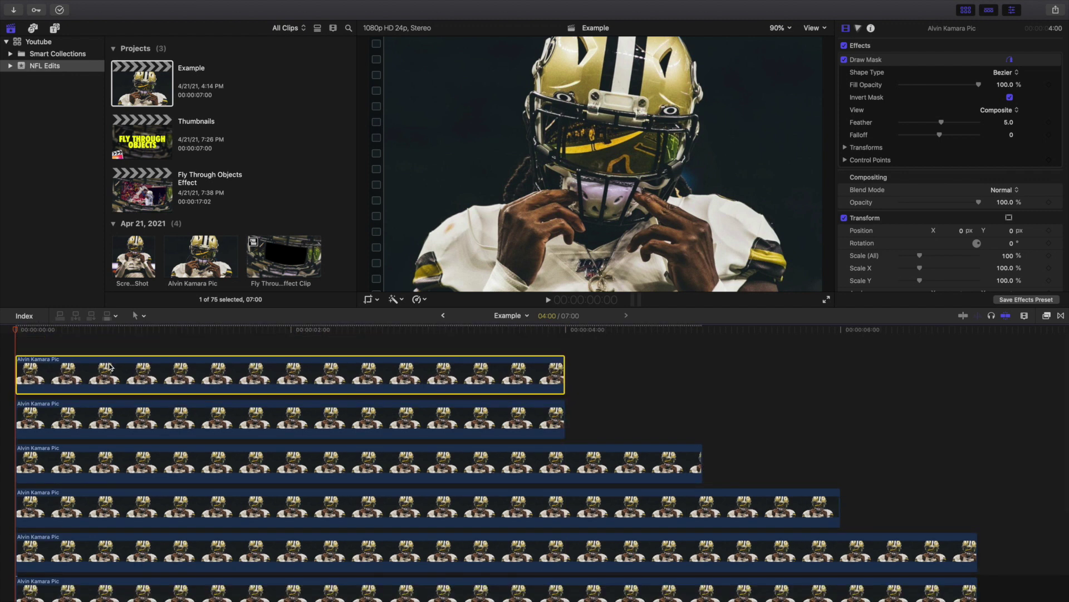
pyautogui.hotkey('ctrl', 'd')
pyautogui.write('300')
pyautogui.press('Return')
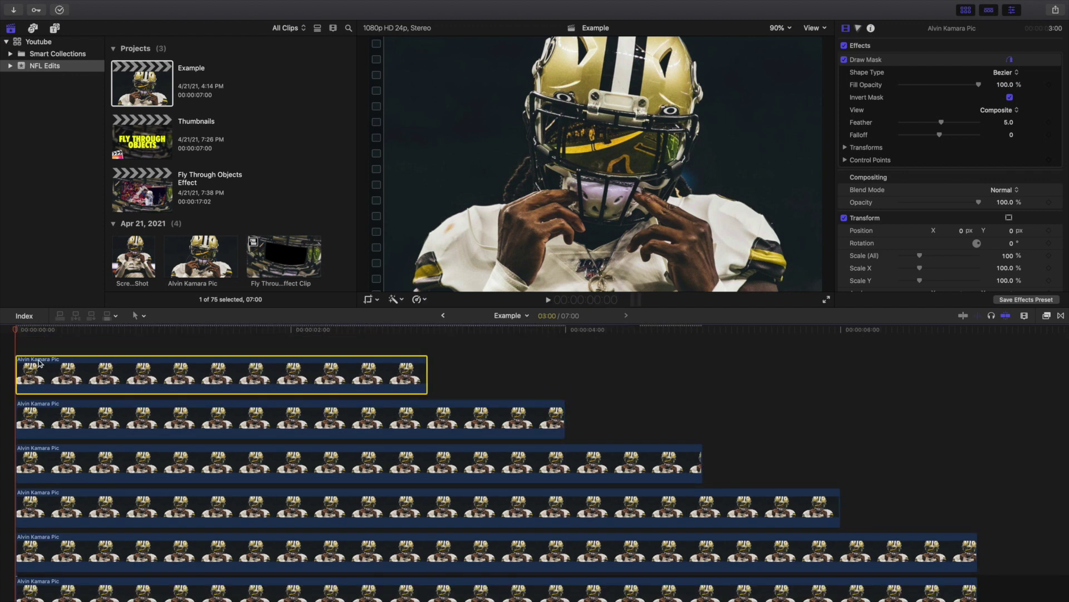
# - Duplicate the 3-second top clip onto a layer above it and set the new copy's duration to 2:00
pyautogui.moveTo(58, 374)
pyautogui.mouseDown()
pyautogui.moveTo(60, 351)
pyautogui.moveTo(92, 351)
pyautogui.moveTo(102, 365)
pyautogui.mouseUp()
pyautogui.click(115, 367)
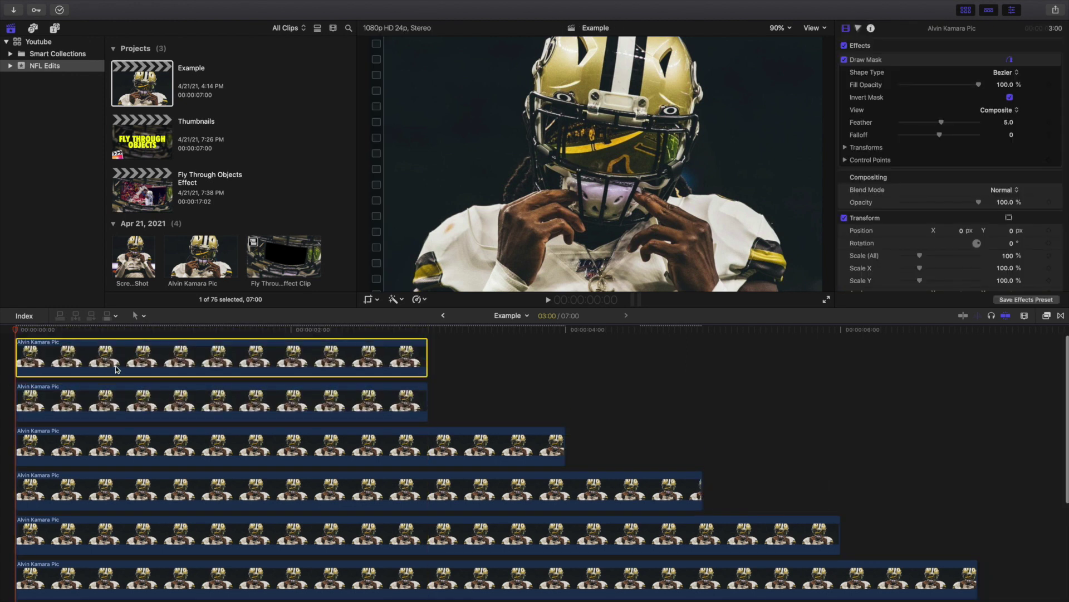
pyautogui.hotkey('ctrl', 'd')
pyautogui.write('200')
pyautogui.press('Return')
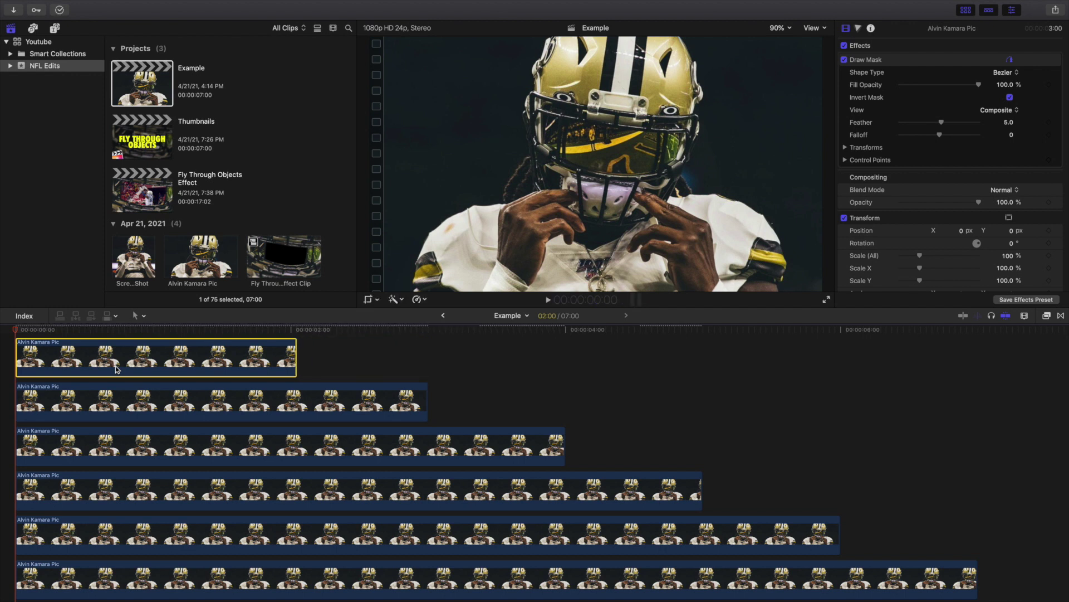
# - Duplicate the 2-second top clip onto a layer above it and set the new copy's duration to 1:00
pyautogui.scroll(2, 20, 343)
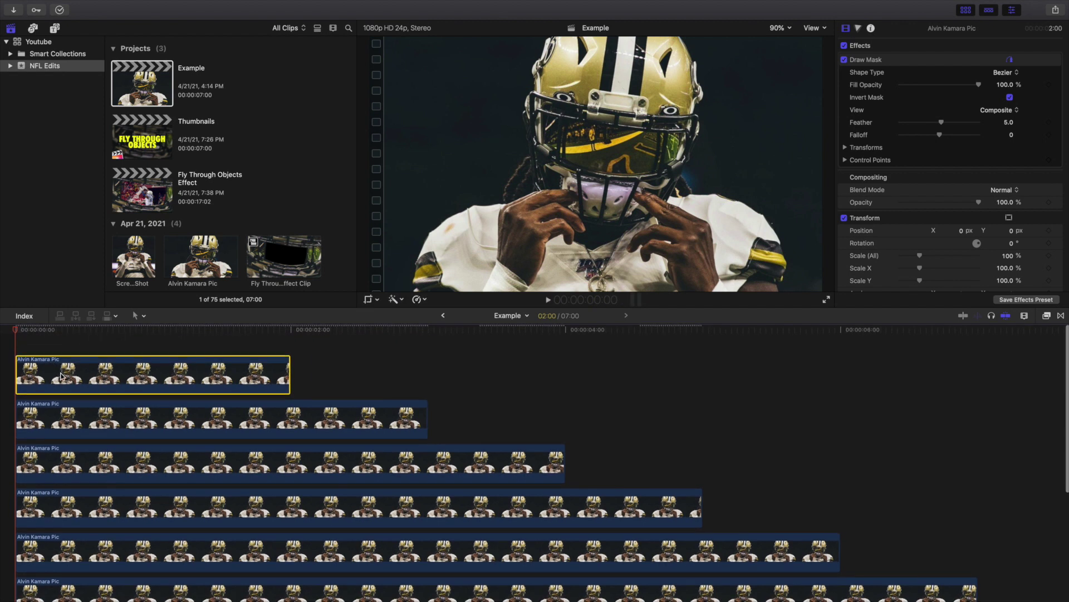
pyautogui.moveTo(62, 375); pyautogui.dragTo(80, 353)
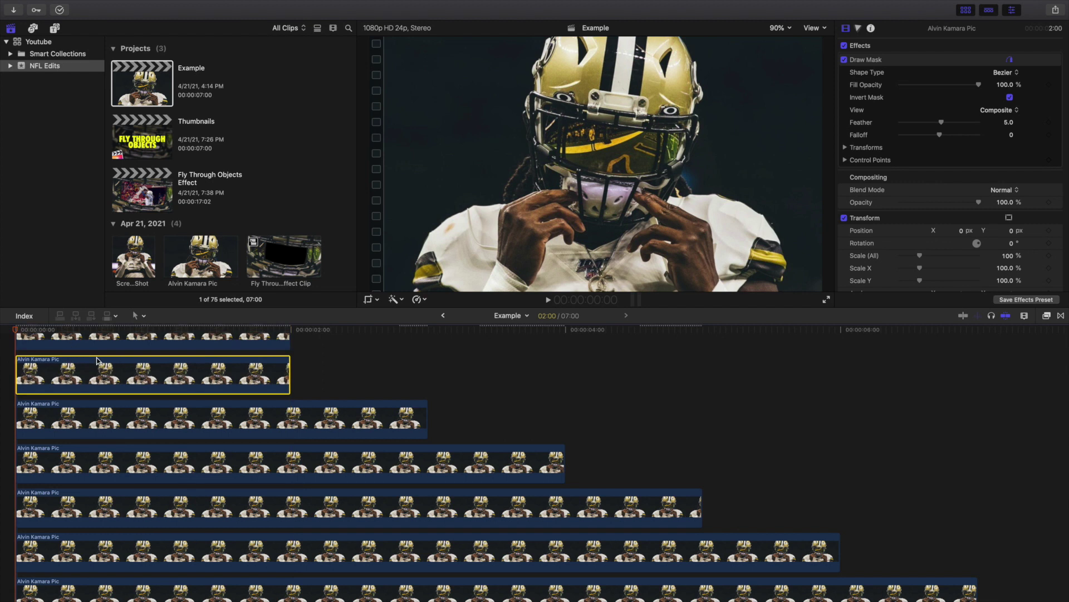
pyautogui.scroll(5, 98, 362)
pyautogui.click(102, 367)
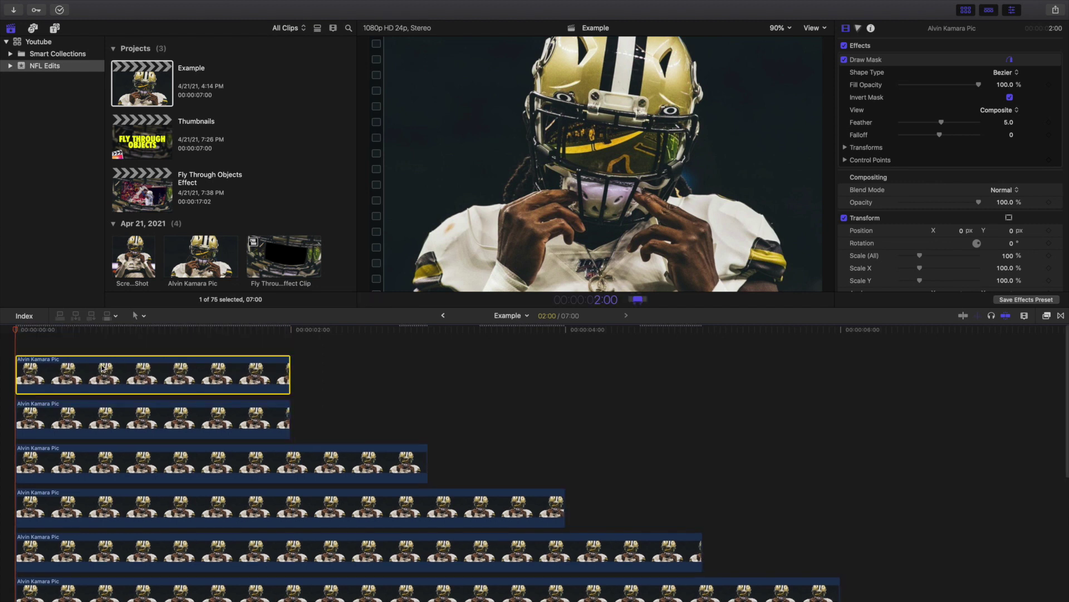
pyautogui.write('100')
pyautogui.press('Return')
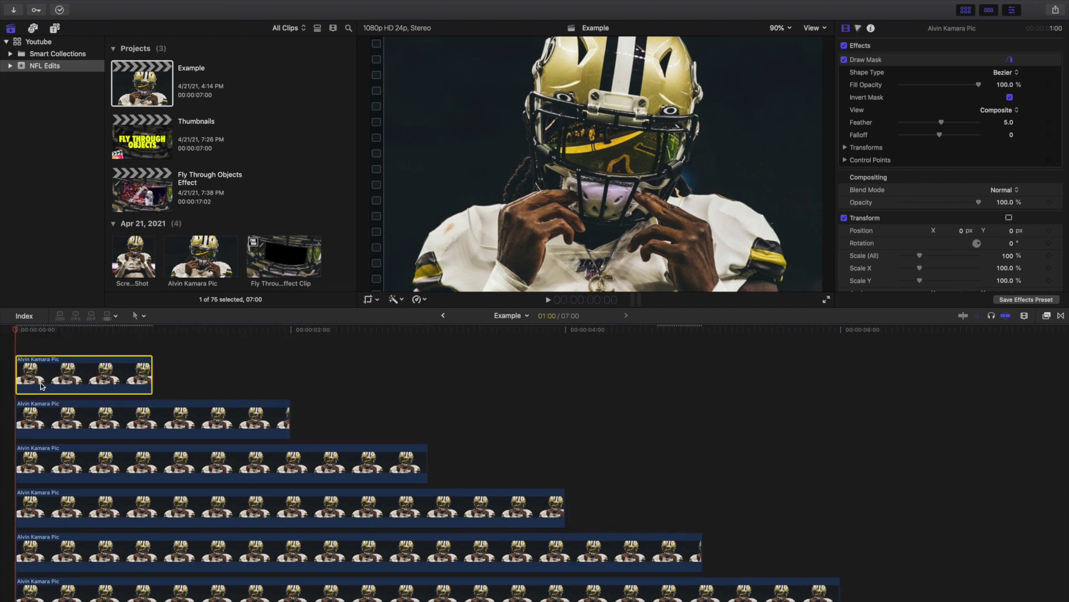
# - Deselect the clips and play the full stack of layered clips from the start to review the fly-through effect
pyautogui.scroll(-2, 41, 385)
pyautogui.scroll(-3, 20, 398)
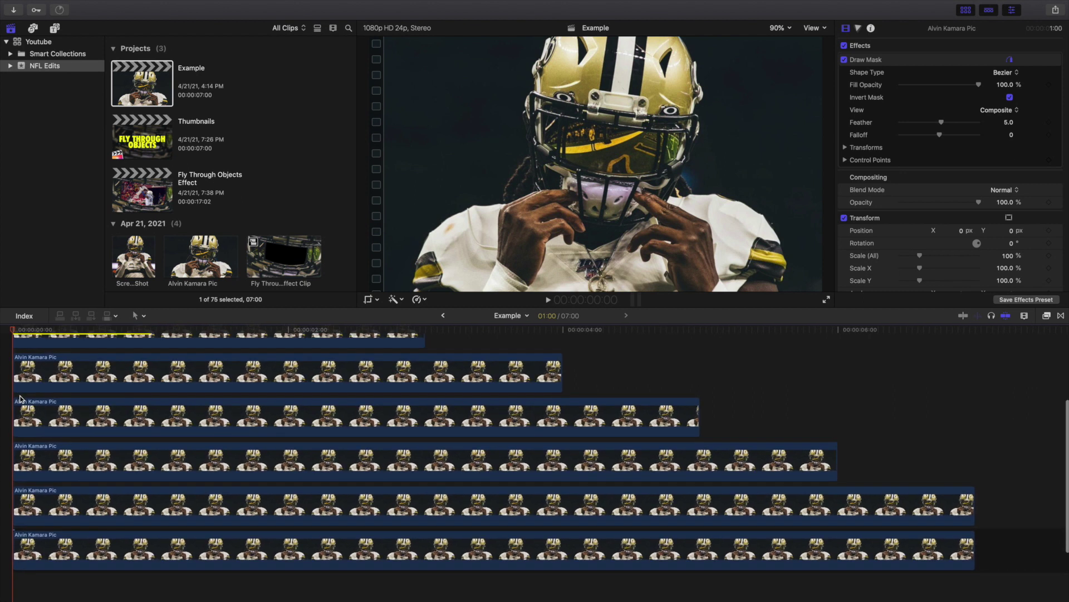
pyautogui.click(11, 402)
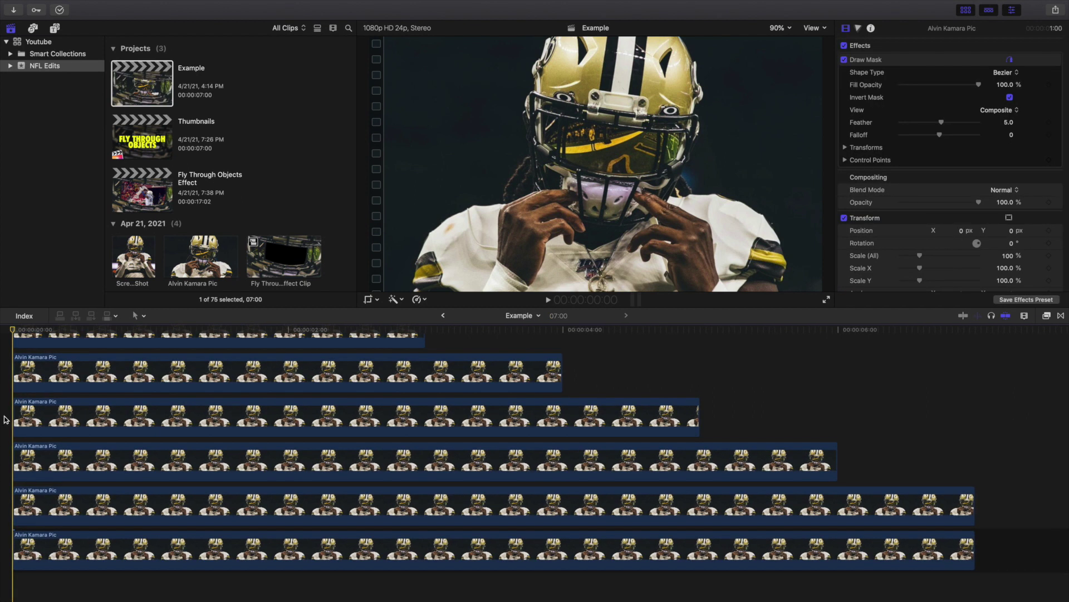
pyautogui.press('space')
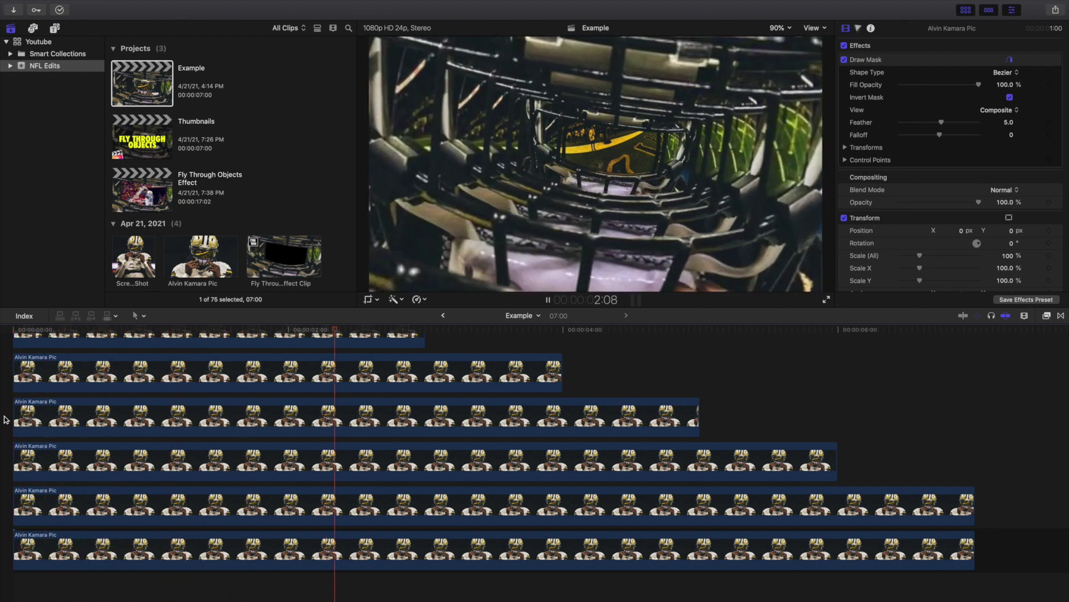
# - Stop the playback and return the playhead to the start of the timeline
pyautogui.press('Home')
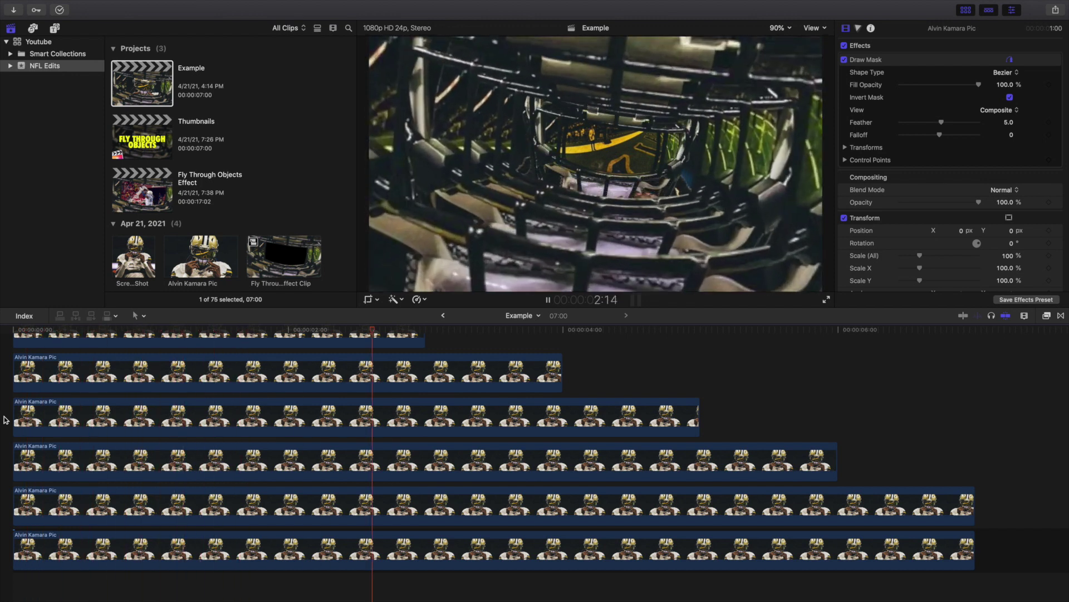
pyautogui.press('space')
pyautogui.press('Home')
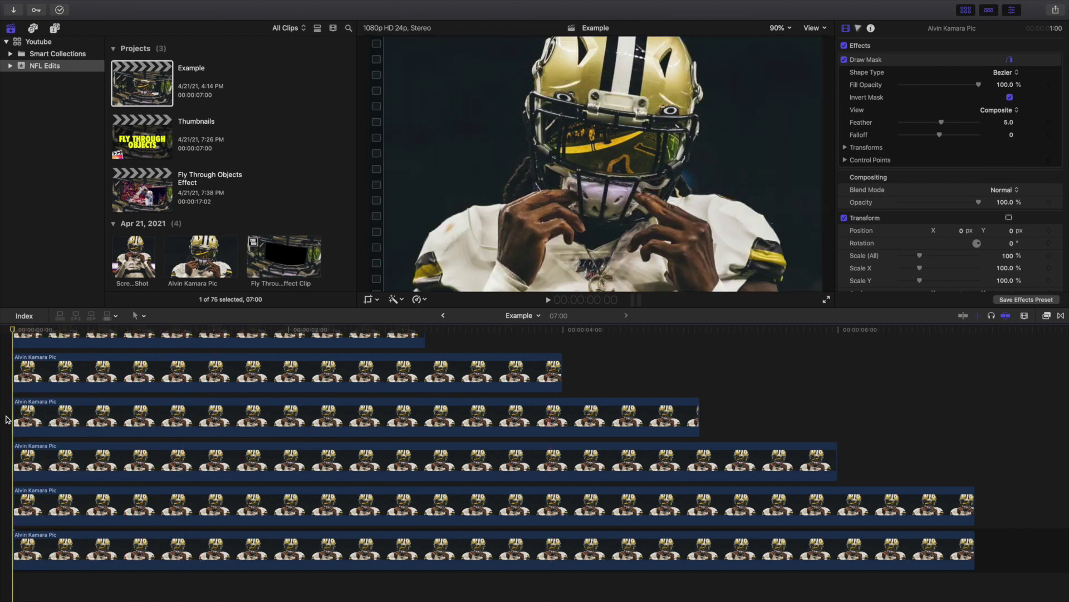
# - Combine all the layered helmet clips except the bottom background picture into a single compound clip
pyautogui.scroll(5, 100, 427)
pyautogui.click(100, 362)
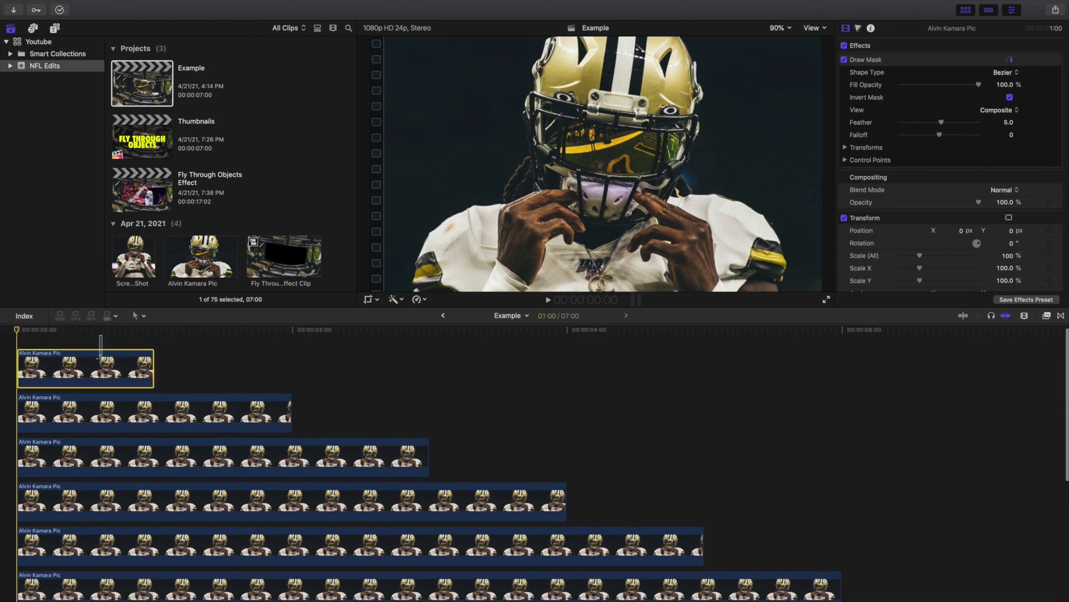
pyautogui.press('super+a')
pyautogui.scroll(-4, 102, 417)
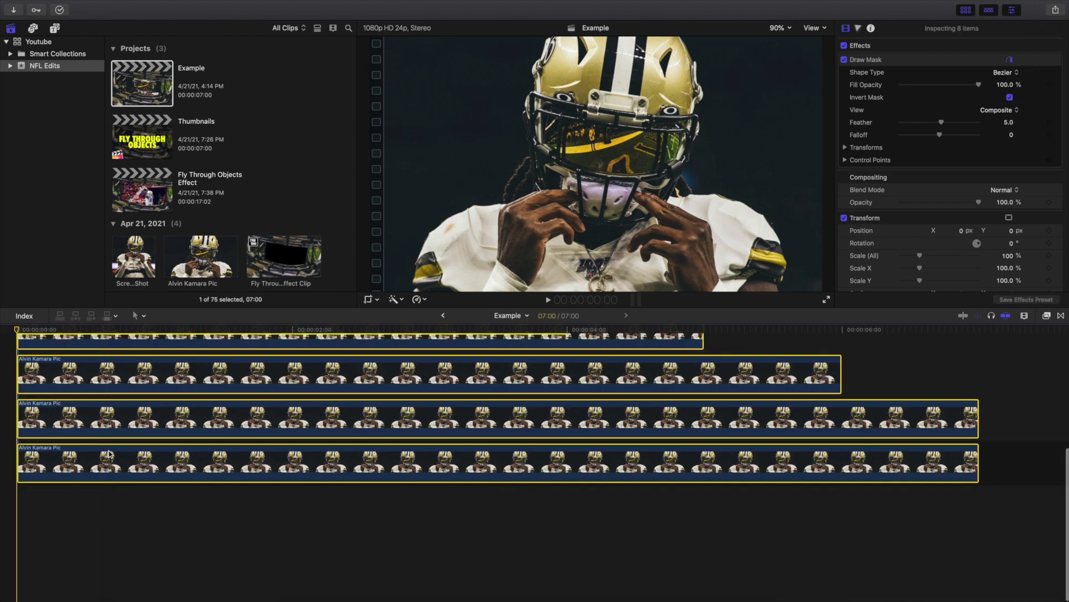
pyautogui.keyDown('super'); pyautogui.click(109, 454); pyautogui.keyUp('super')
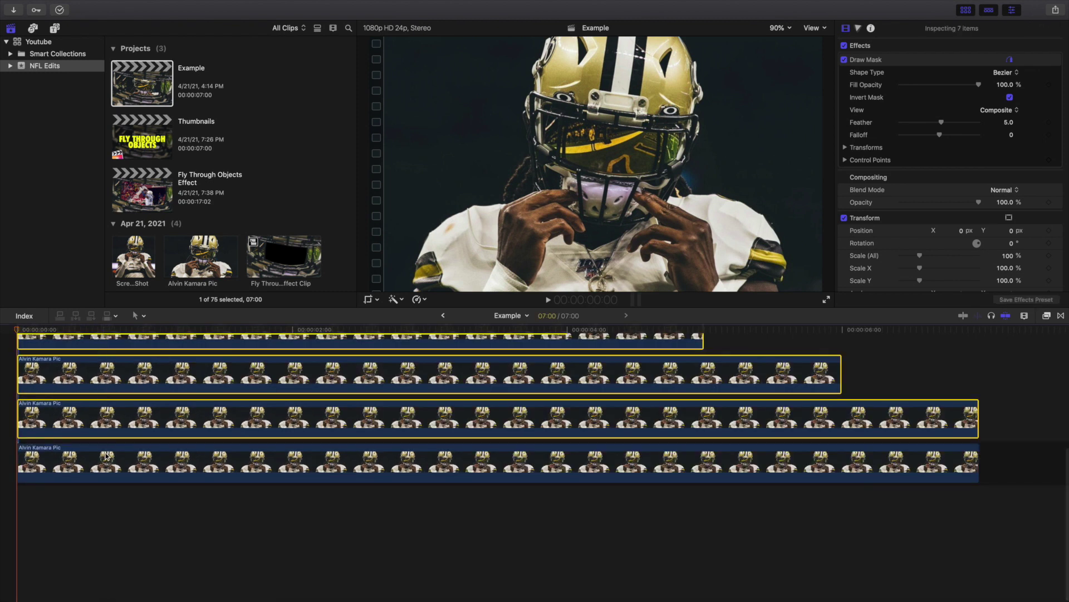
pyautogui.hotkey('alt', 'g')
pyautogui.press('Return')
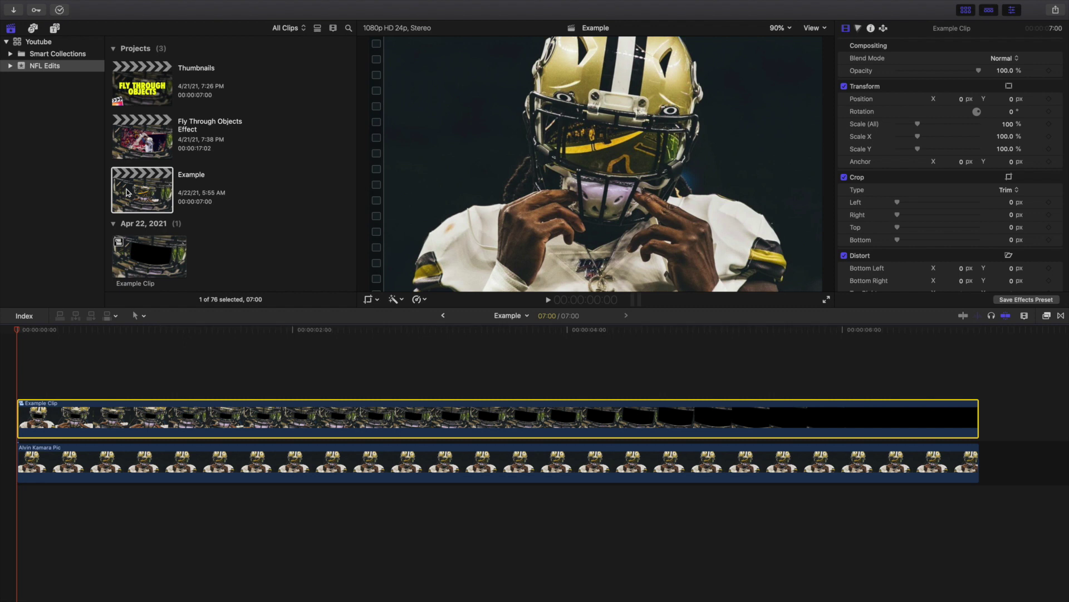
# - Copy the Patrick Mahomes 5 clip from the Fly Through Objects Effect project and paste it at the start of the Example project
pyautogui.doubleClick(137, 135)
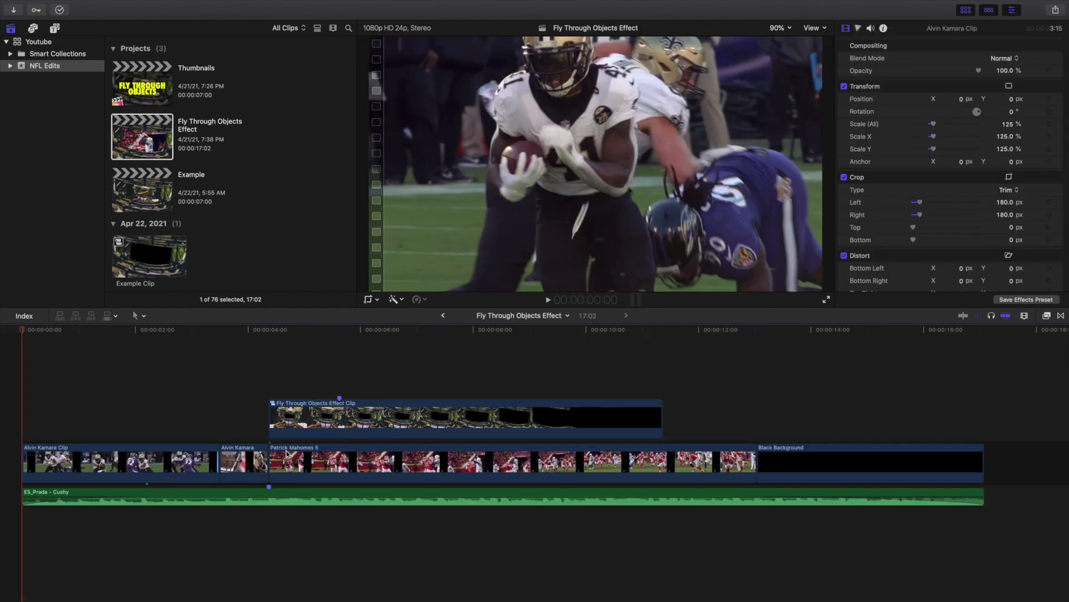
pyautogui.click(286, 453)
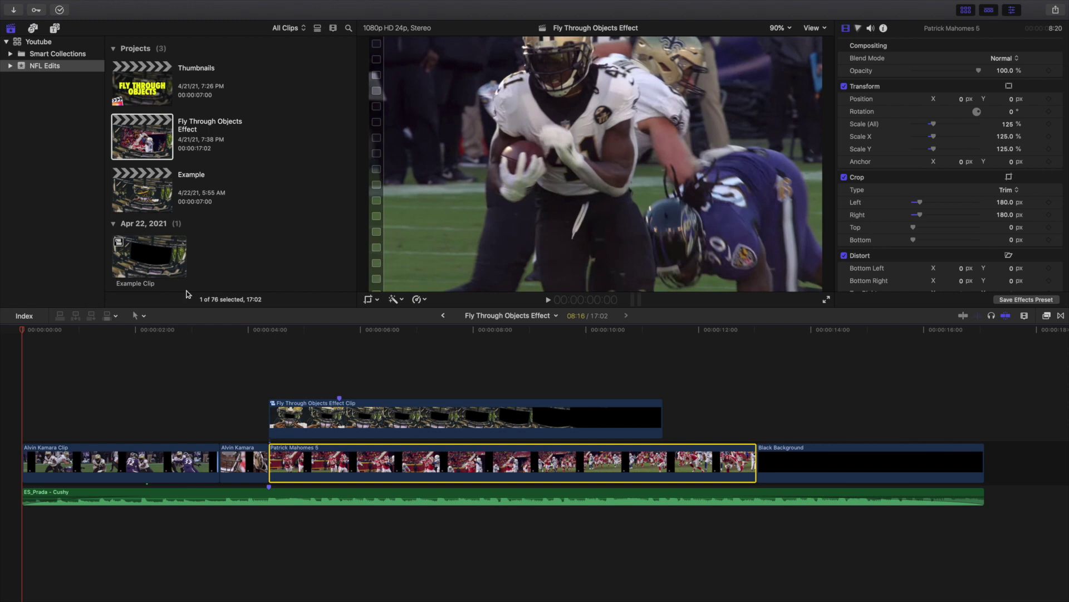
pyautogui.doubleClick(151, 190)
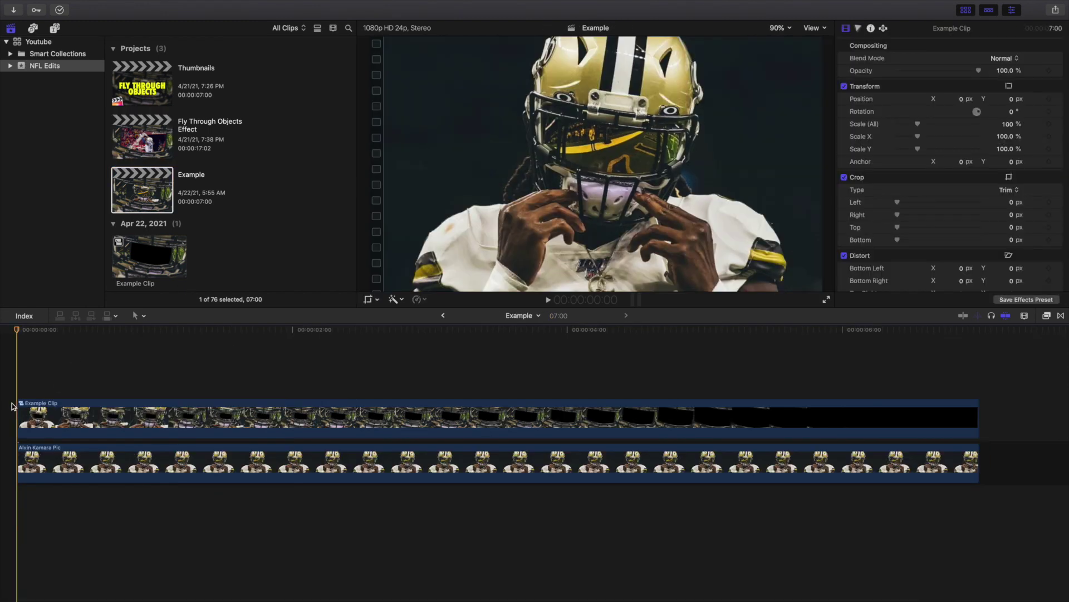
pyautogui.press('super+v')
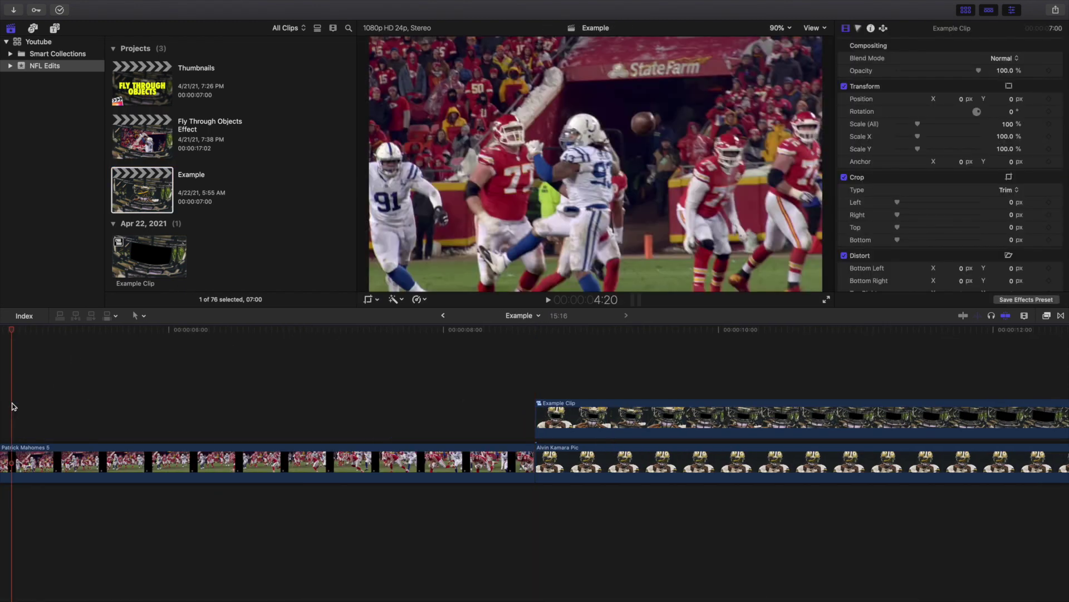
# - Move the compound clip to the start of the timeline, directly above the Patrick Mahomes 5 clip
pyautogui.hotkey('shift', 'z')
pyautogui.moveTo(573, 415); pyautogui.dragTo(9, 397)
pyautogui.click(18, 384)
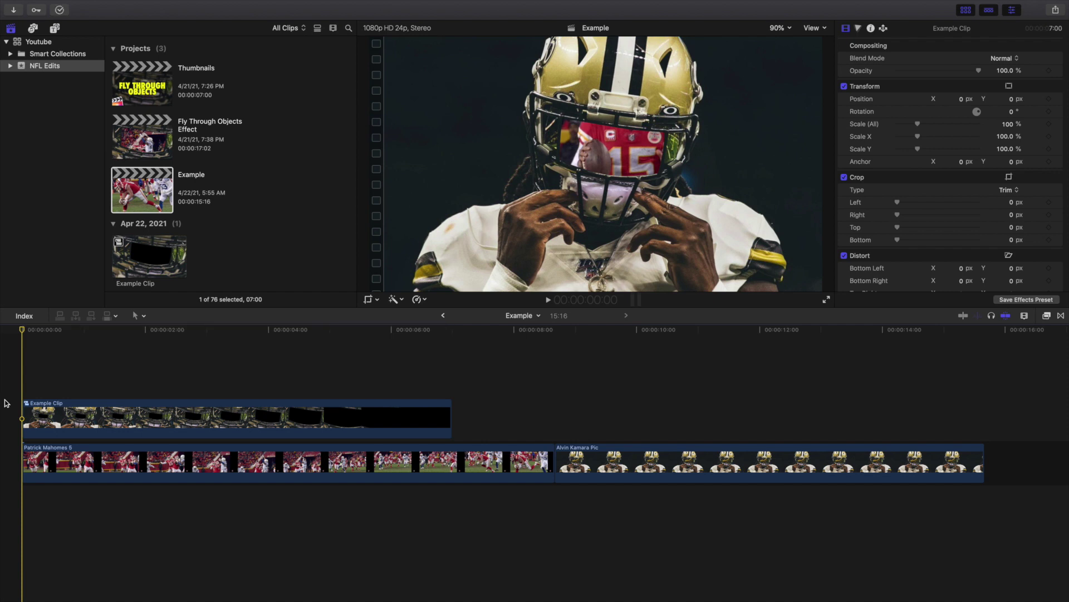
# - Play the Example timeline from the start to review the football footage through the helmet visor
pyautogui.press('space')
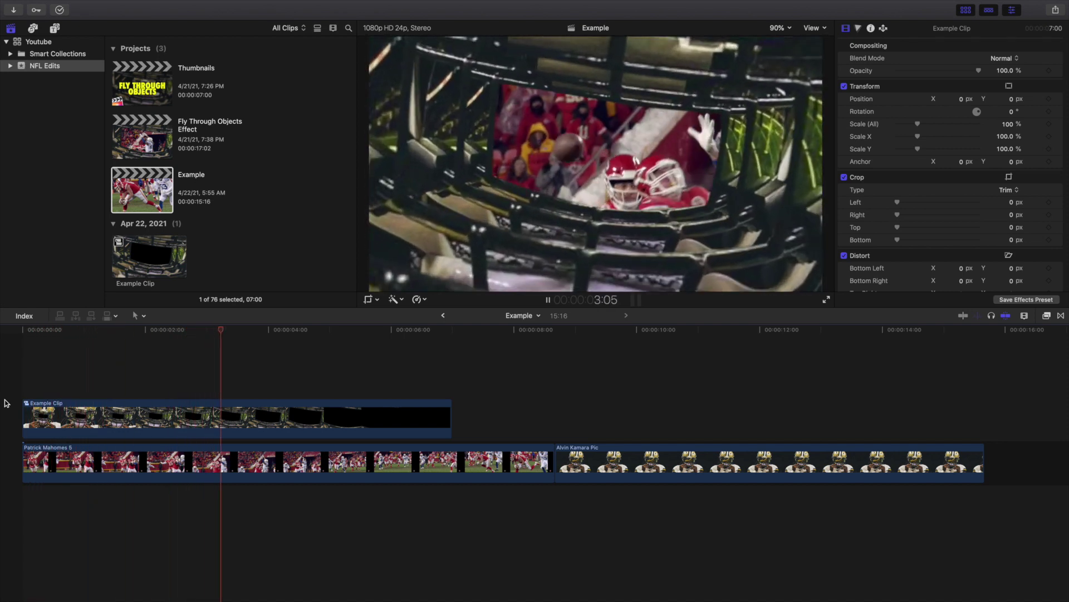
pyautogui.press('Home')
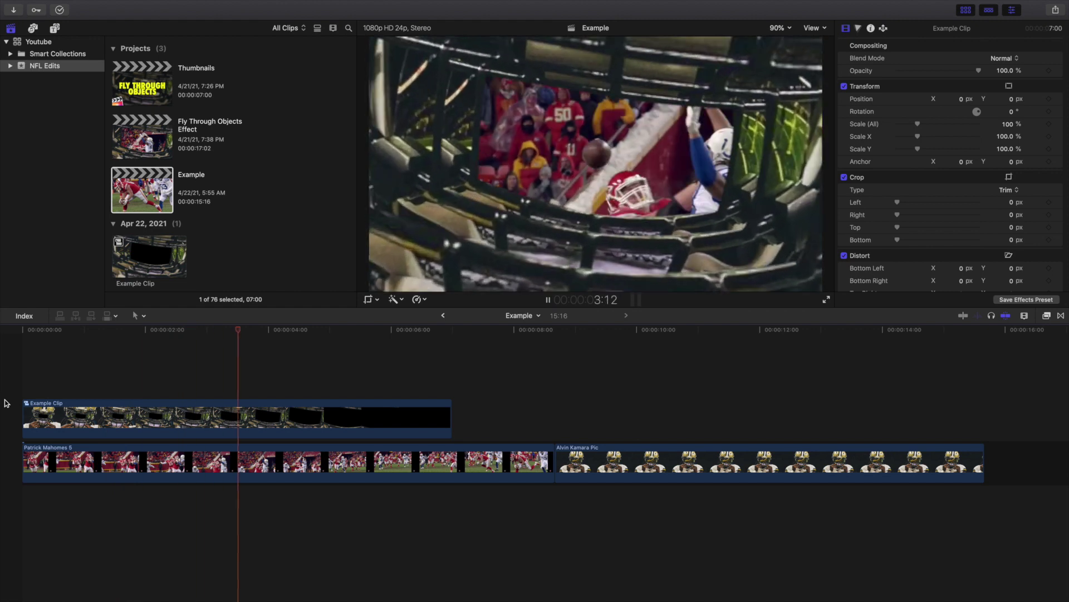
pyautogui.press('Home')
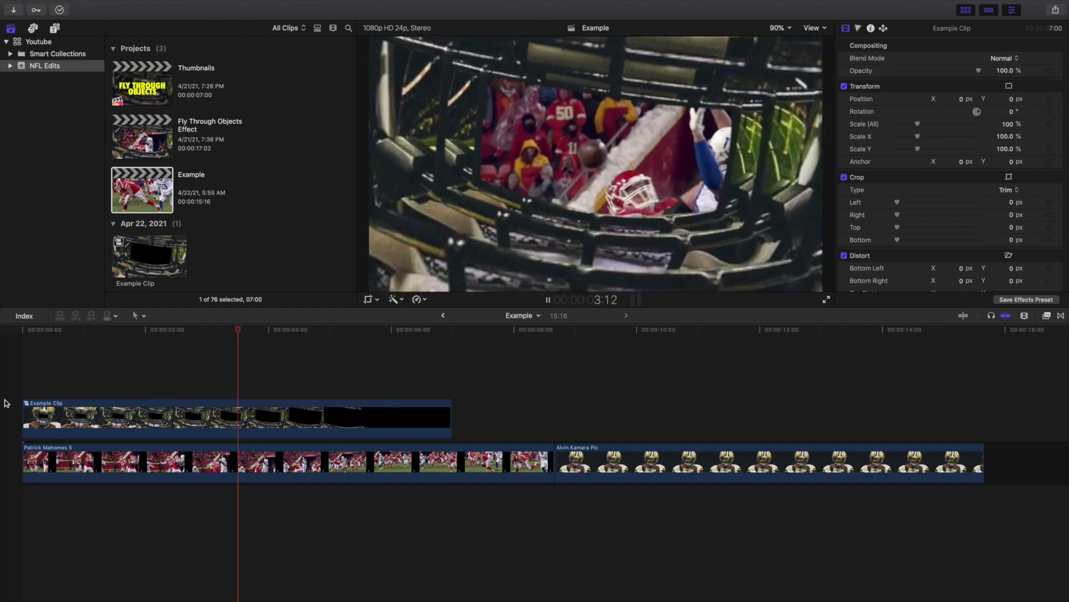
pyautogui.press('space')
# - Open the compound clip and play its layered contents from the start
pyautogui.click(47, 422)
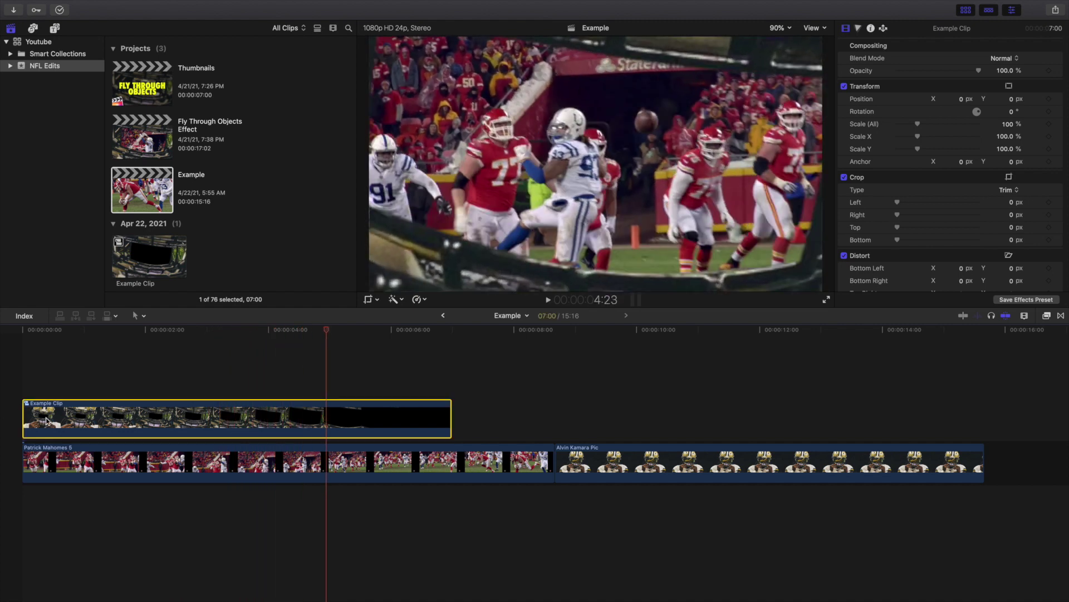
pyautogui.doubleClick(48, 422)
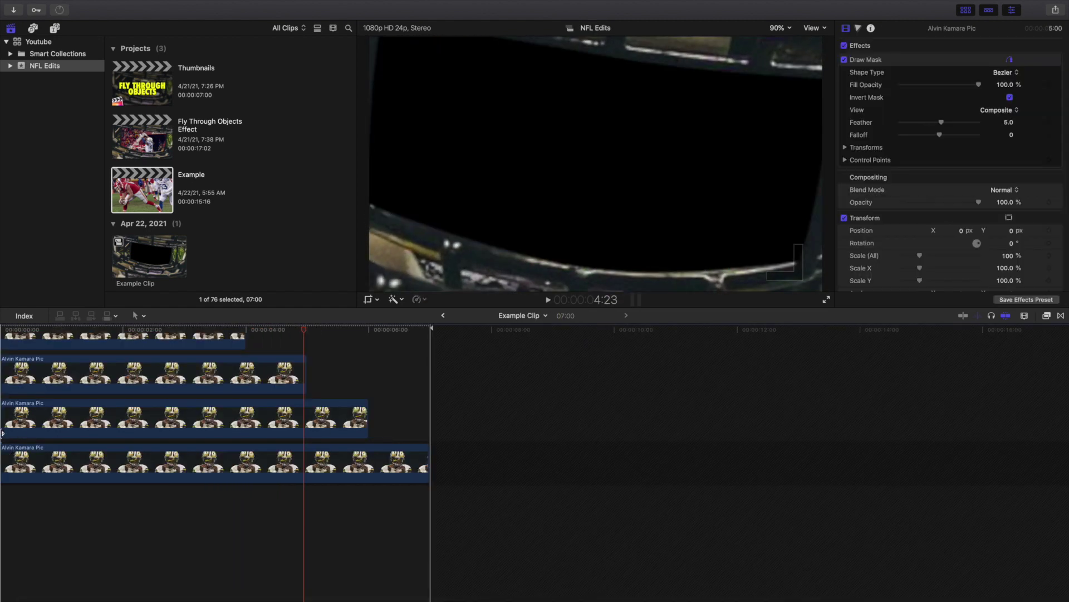
pyautogui.click(7, 433)
pyautogui.hscroll(-2, 4, 425)
pyautogui.click(8, 422)
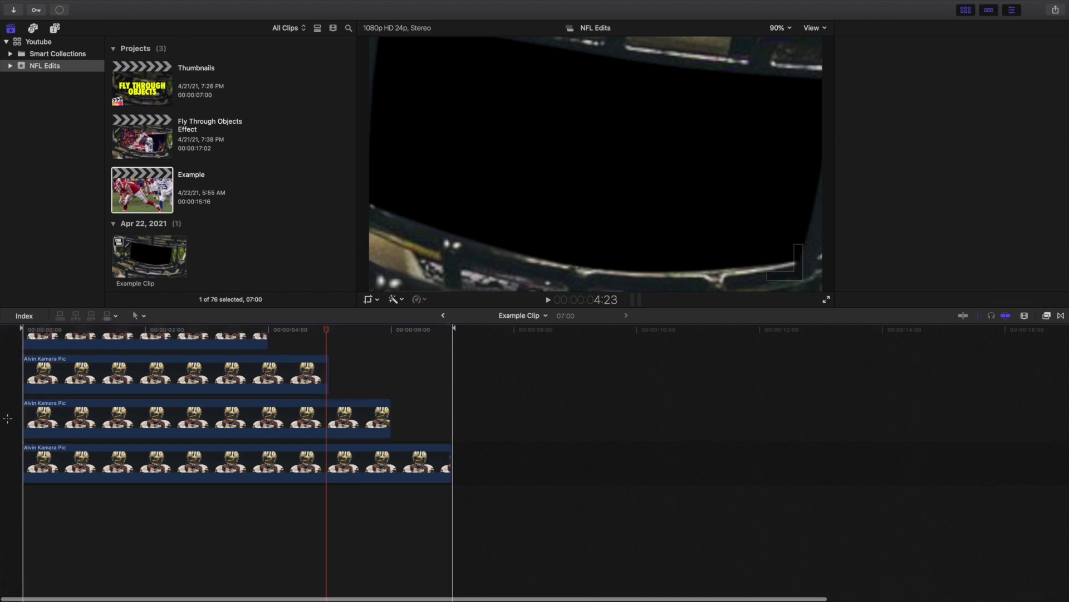
pyautogui.press('space')
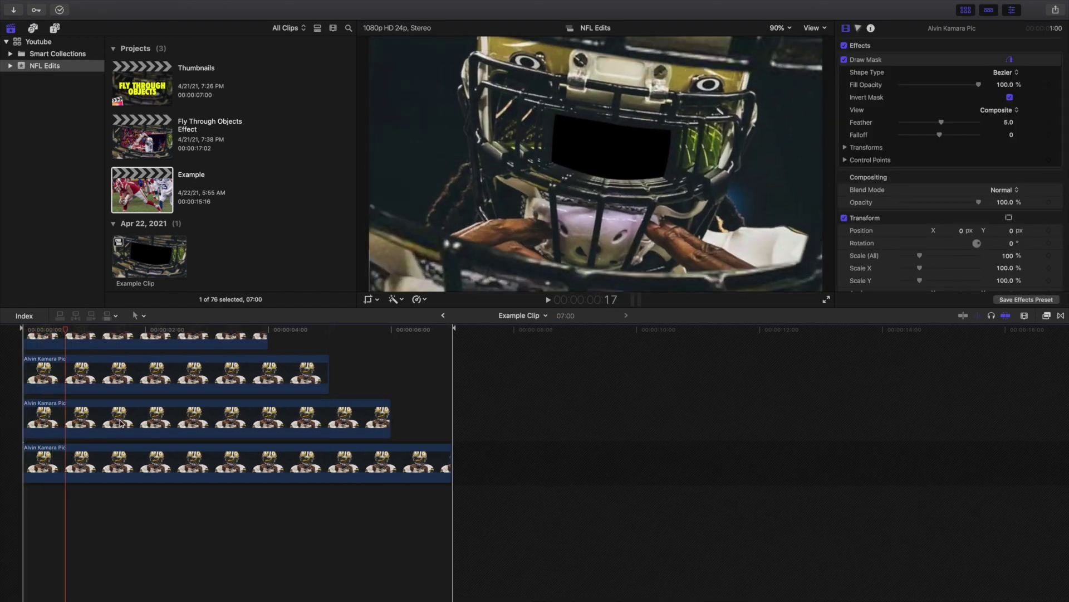
# - Examine the stacked clips inside the compound clip, comparing the 1-second top layer with the 7-second bottom one, and play on from the 1-second mark
pyautogui.scroll(3, 164, 429)
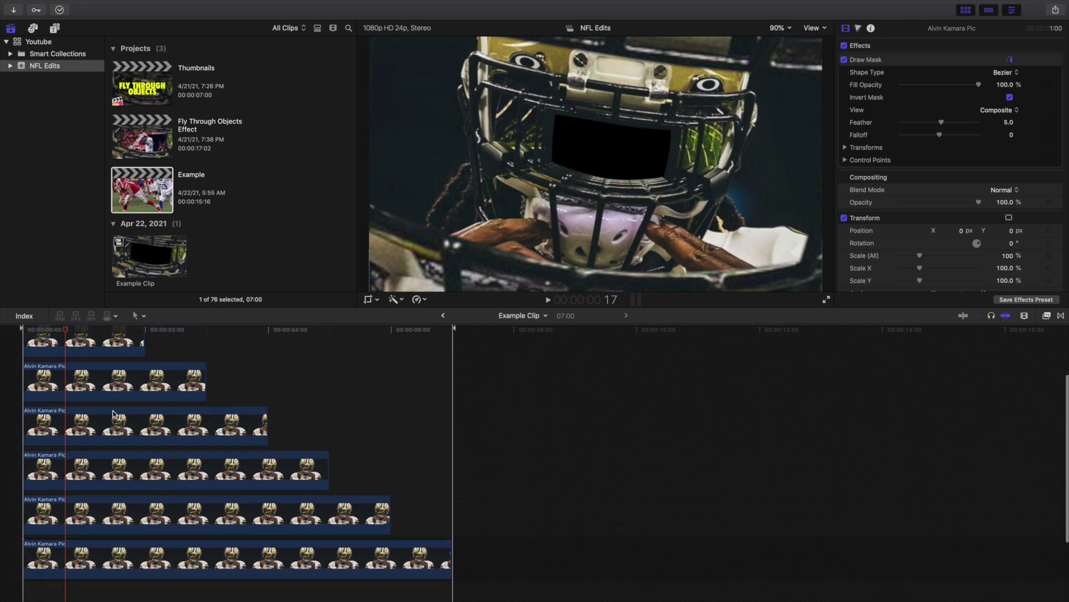
pyautogui.scroll(1, 120, 413)
pyautogui.click(66, 372)
pyautogui.scroll(-3, 114, 404)
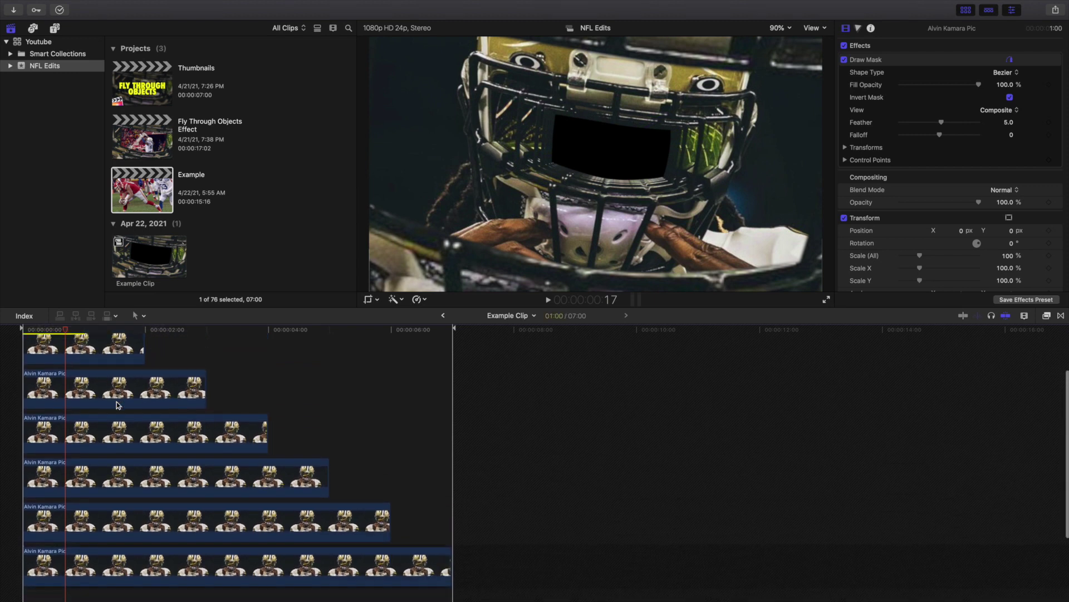
pyautogui.click(161, 546)
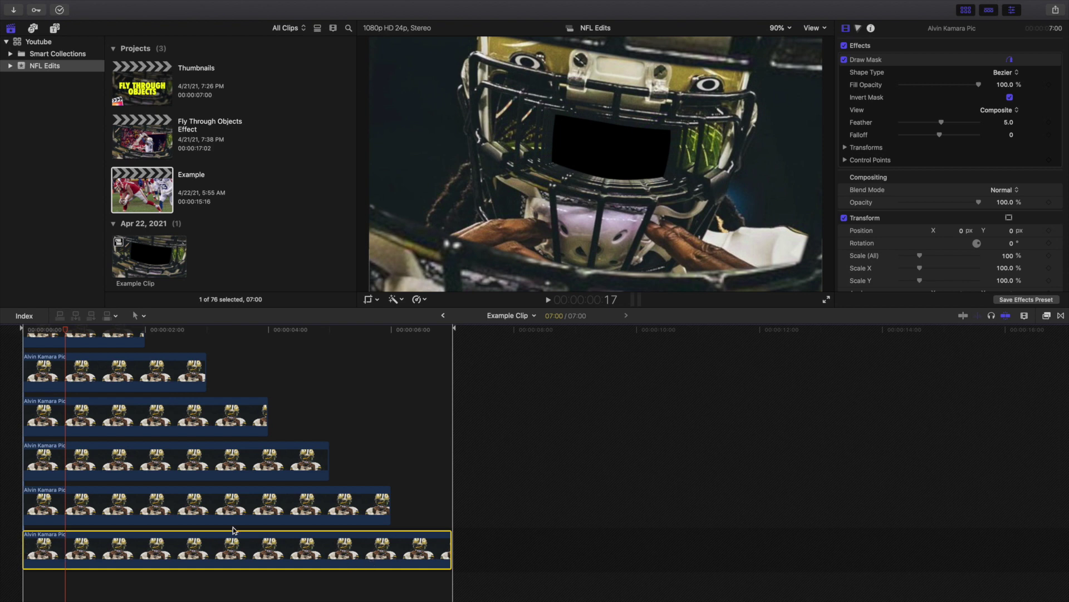
pyautogui.scroll(3, 234, 529)
pyautogui.click(71, 381)
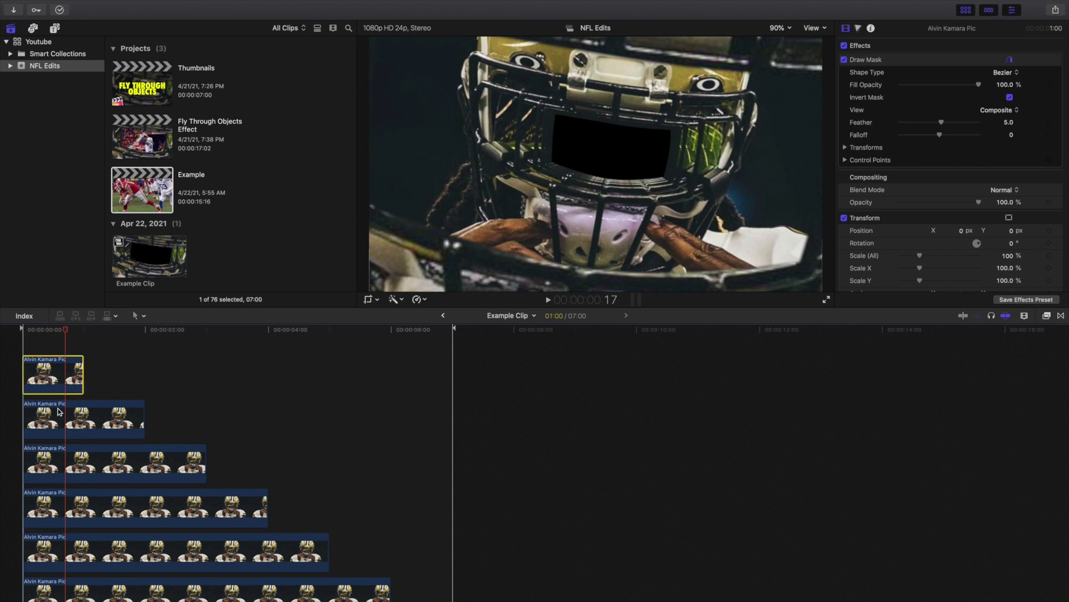
pyautogui.scroll(1, 97, 466)
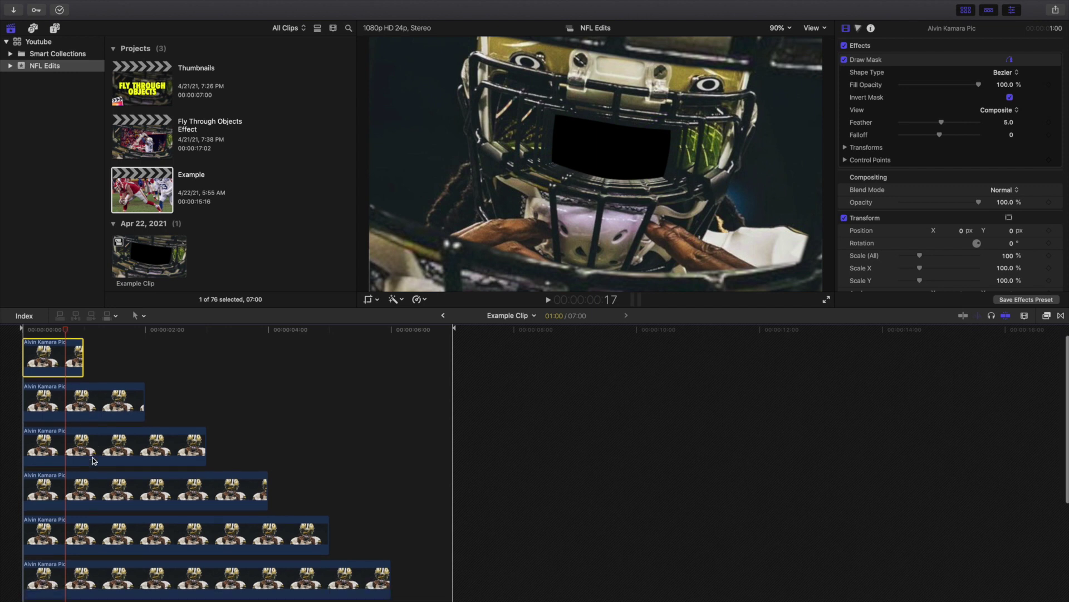
pyautogui.click(84, 362)
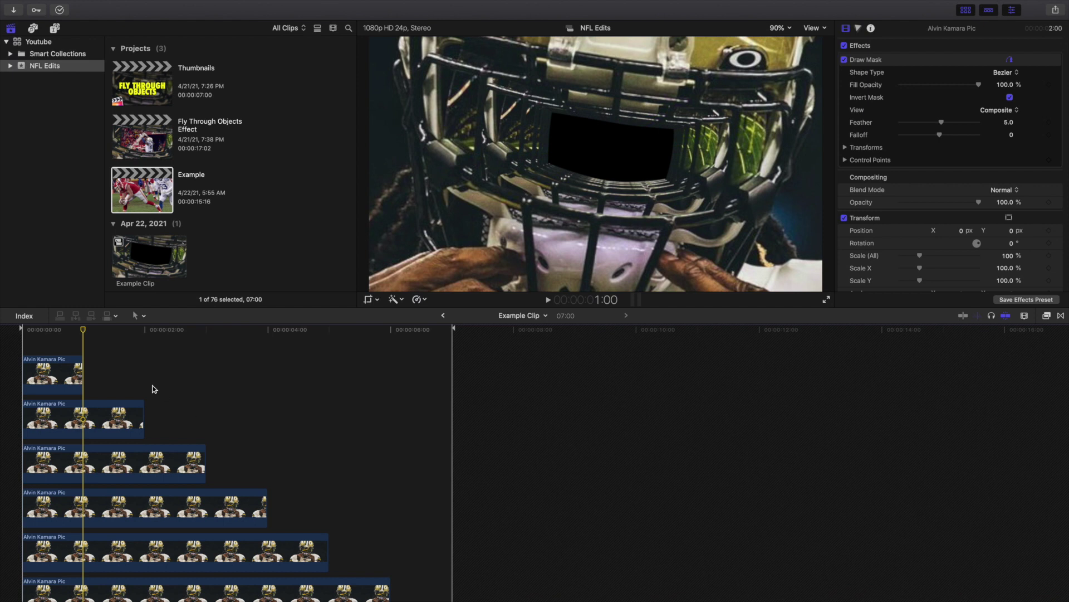
pyautogui.press('space')
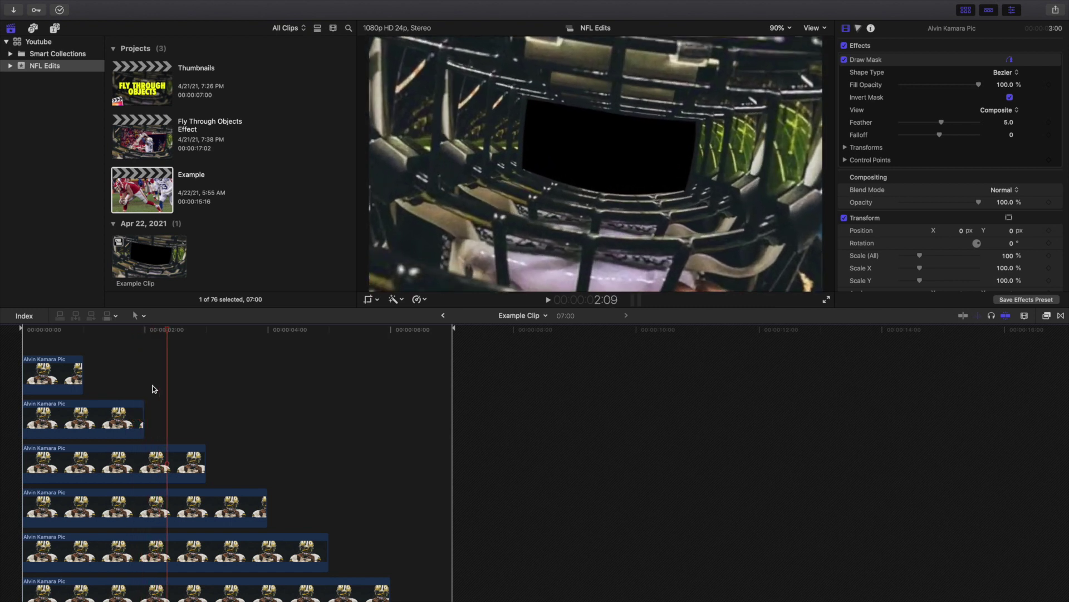
# - Return to the Example project, play the finished effect from the start, and reset the playhead to the beginning
pyautogui.click(443, 315)
pyautogui.press('Home')
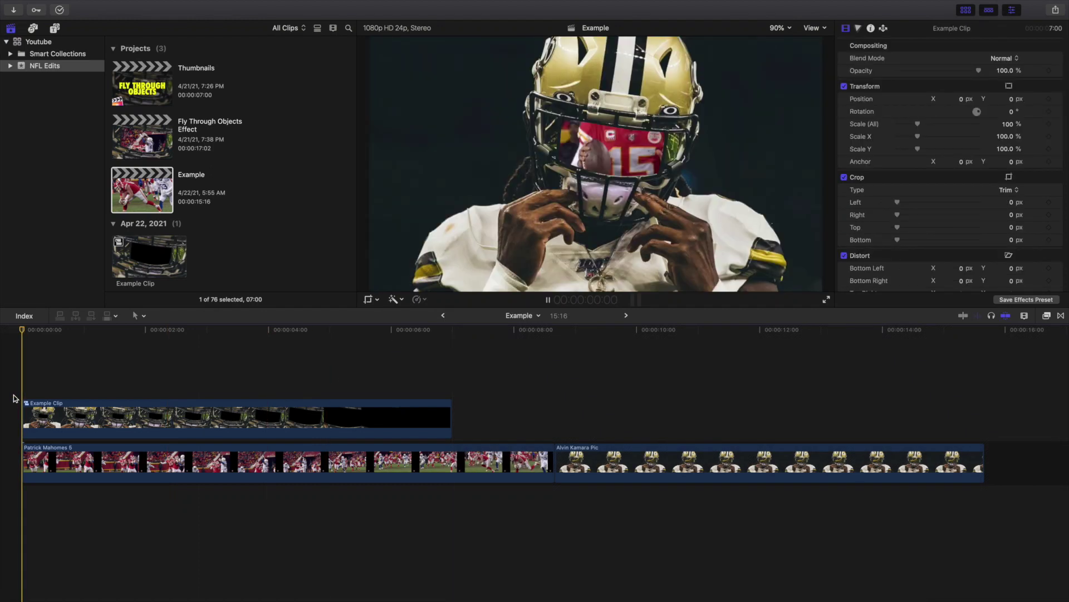
pyautogui.press('space')
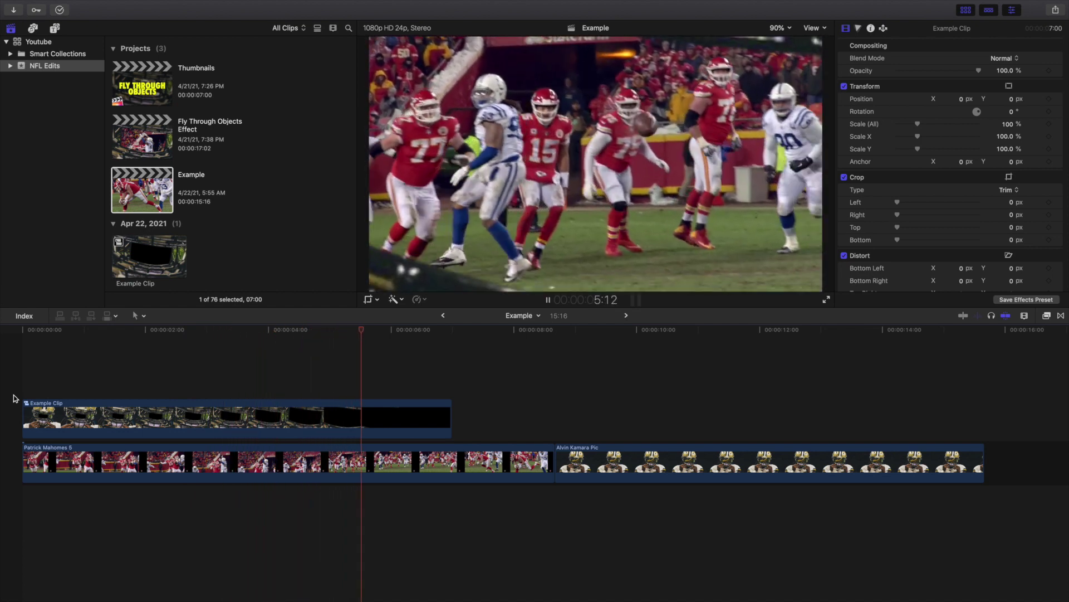
pyautogui.press('space')
pyautogui.press('Home')
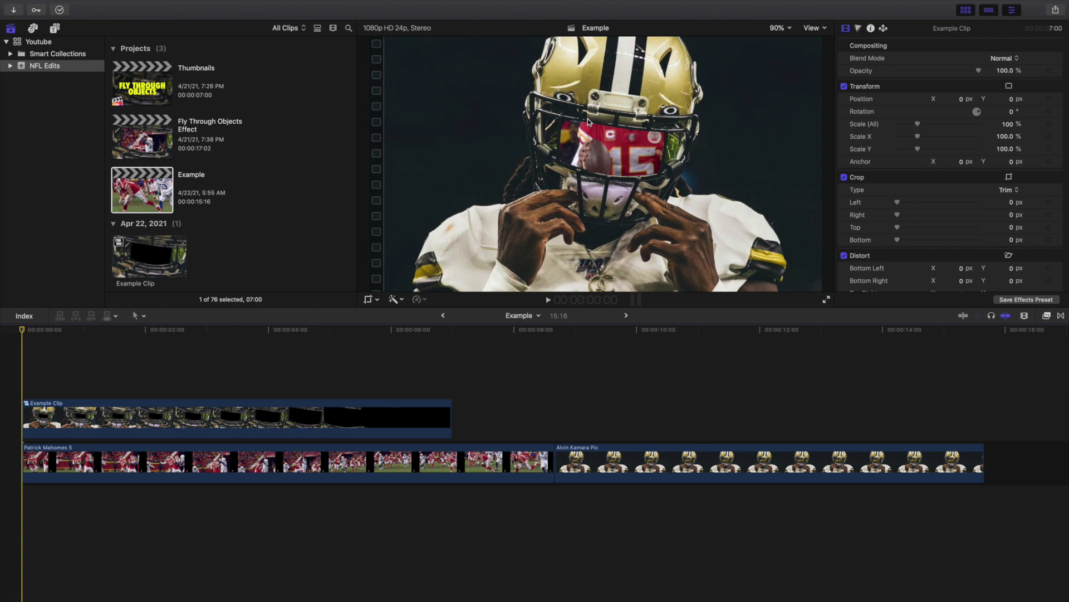
# - Open the compound clip again and check the Ken Burns start and end frames of the 1-second top clip
pyautogui.doubleClick(272, 411)
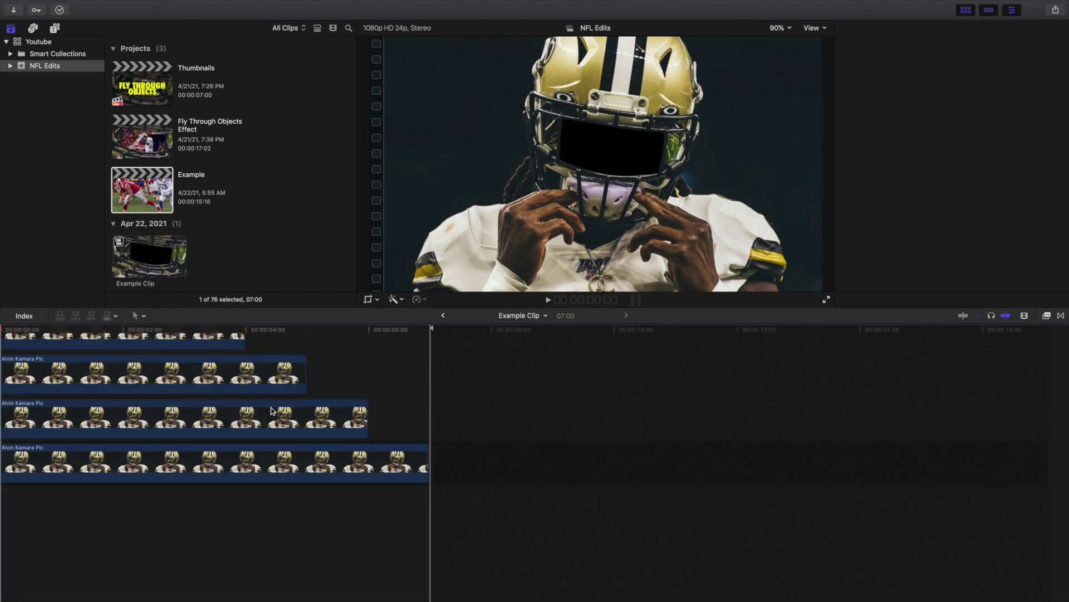
pyautogui.click(57, 377)
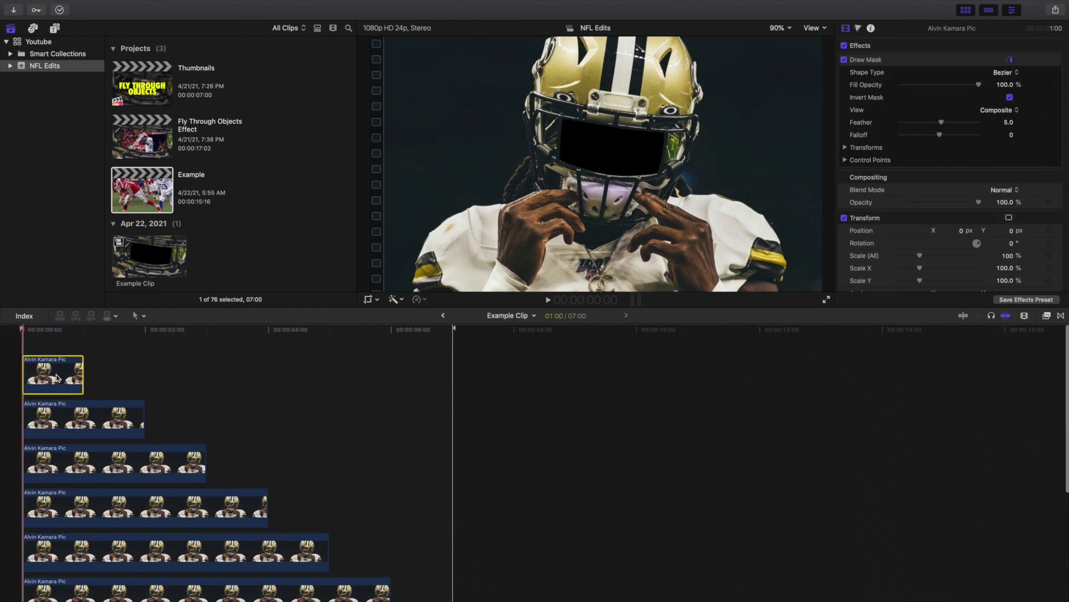
pyautogui.click(367, 299)
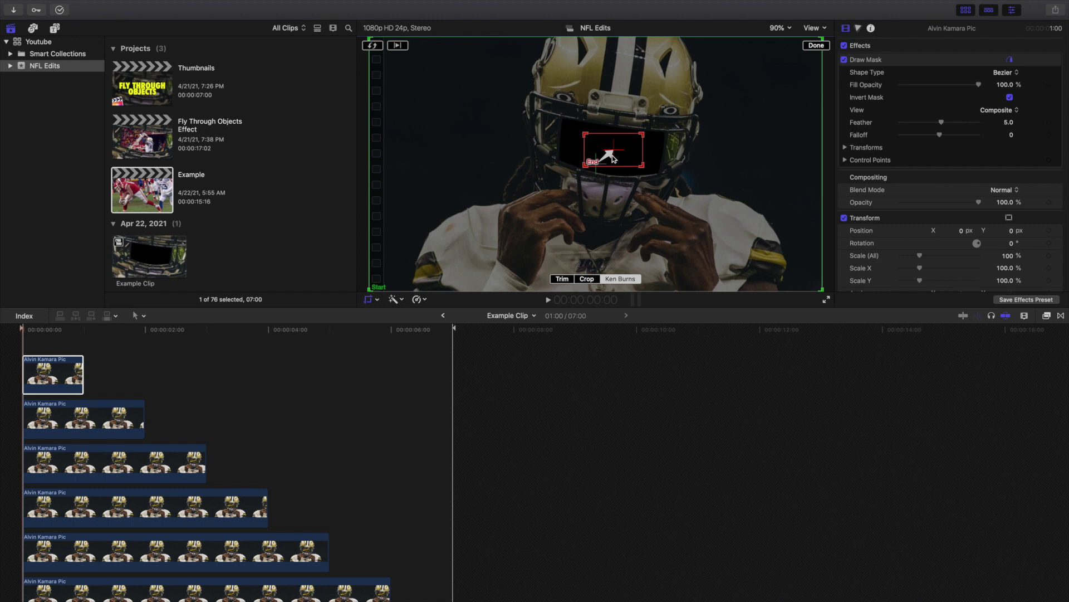
pyautogui.click(816, 45)
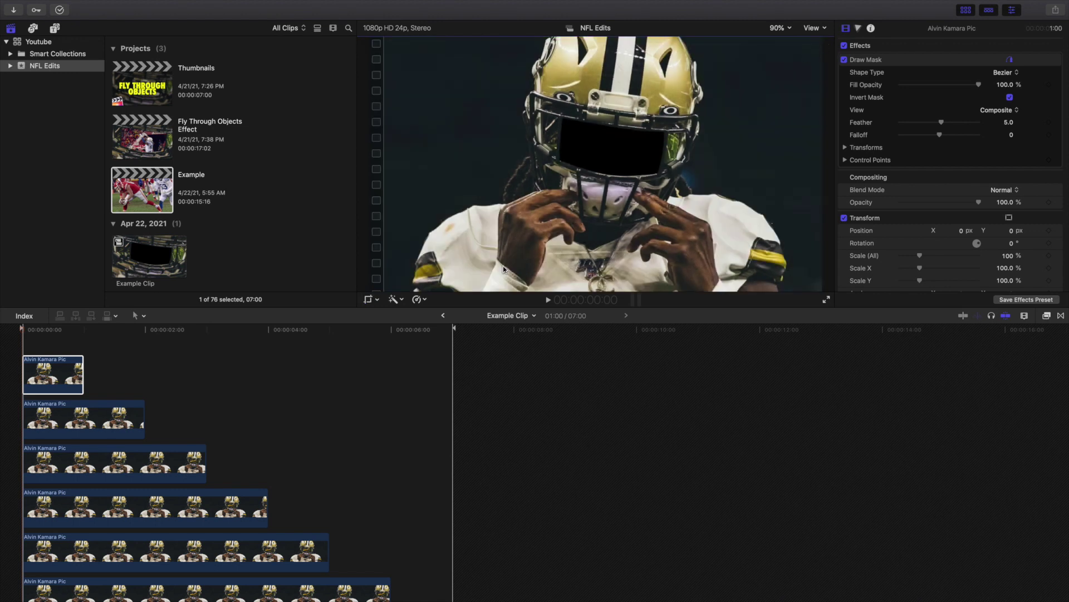
# - Open the Fly Through Objects Effect project, play it from the start, and place the playhead near the start of its helmet effect clip
pyautogui.click(443, 317)
pyautogui.doubleClick(139, 143)
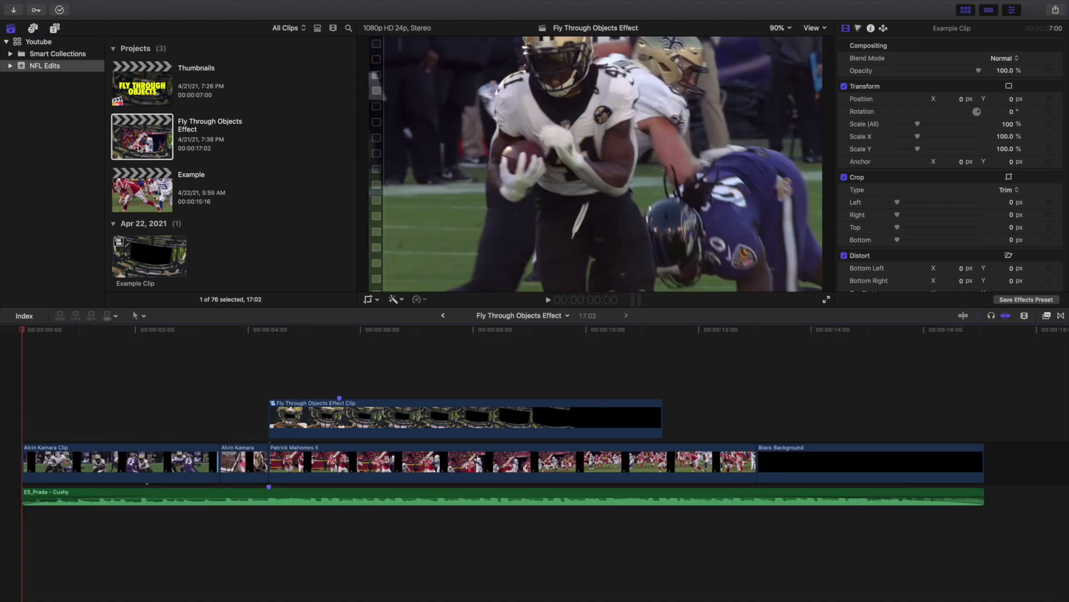
pyautogui.press('space')
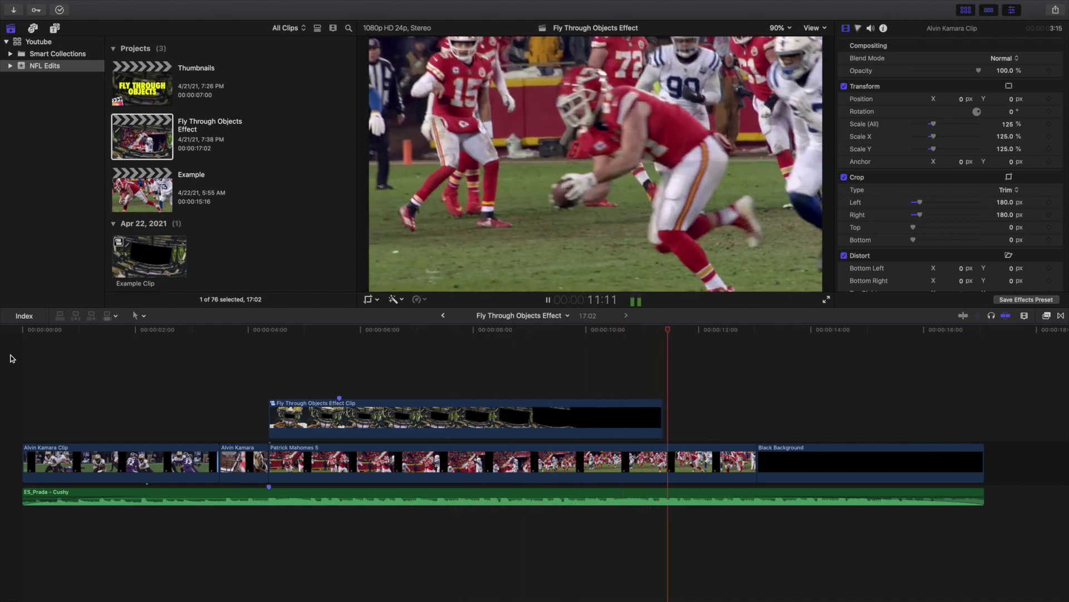
pyautogui.press('space')
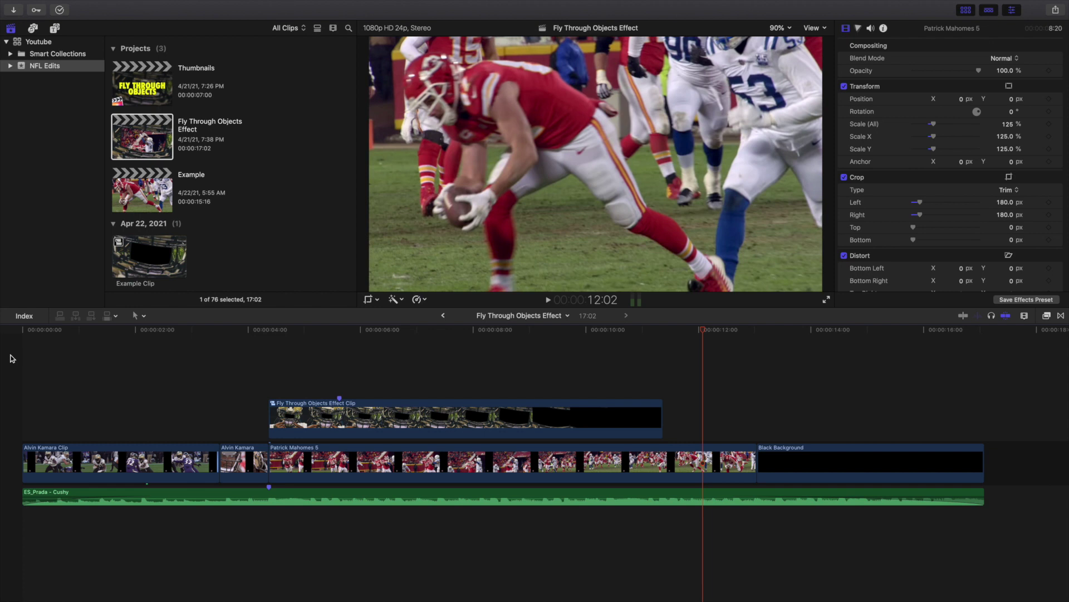
pyautogui.click(295, 378)
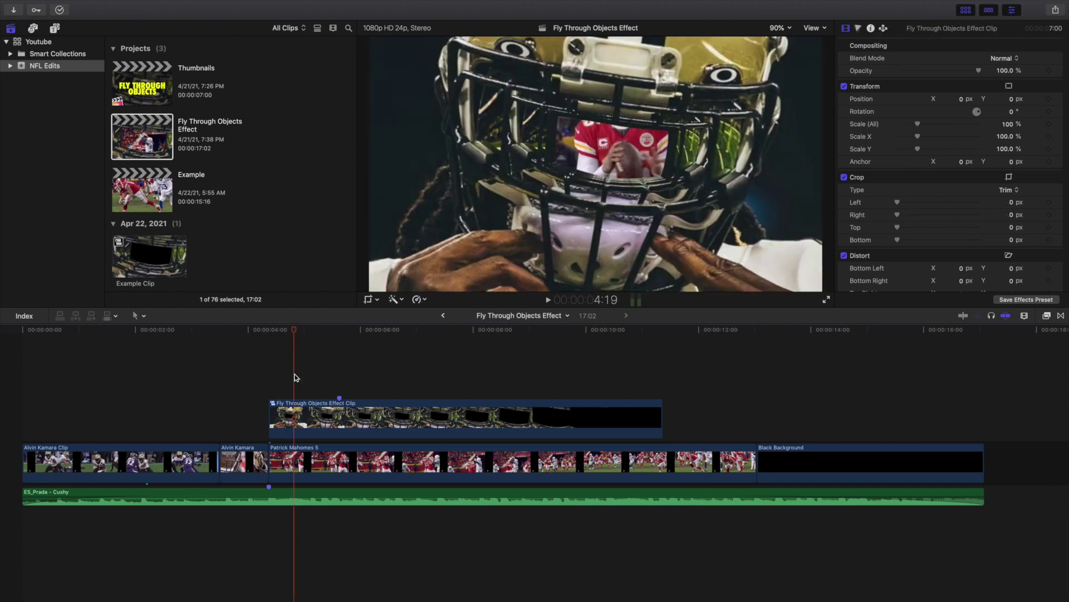